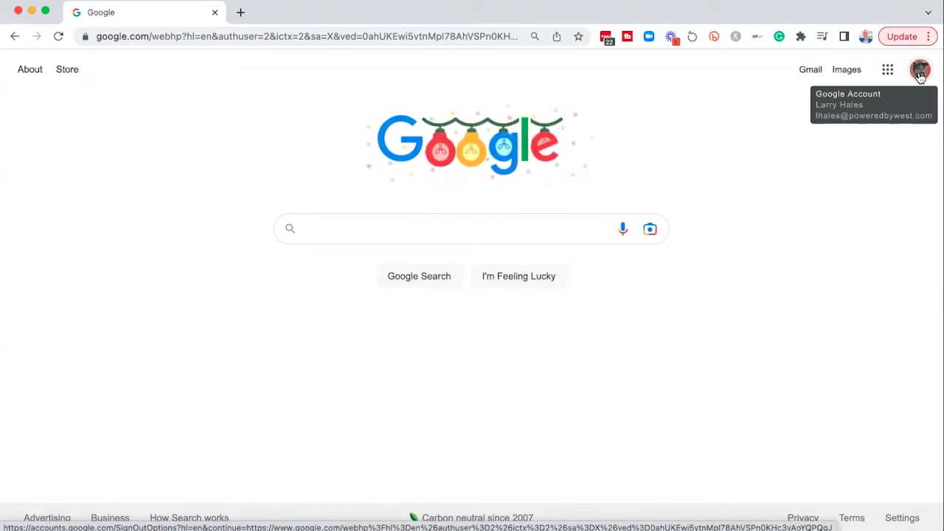
Rerun the recent Google search for the business's name to bring up its management panel.
left_click(457, 224)
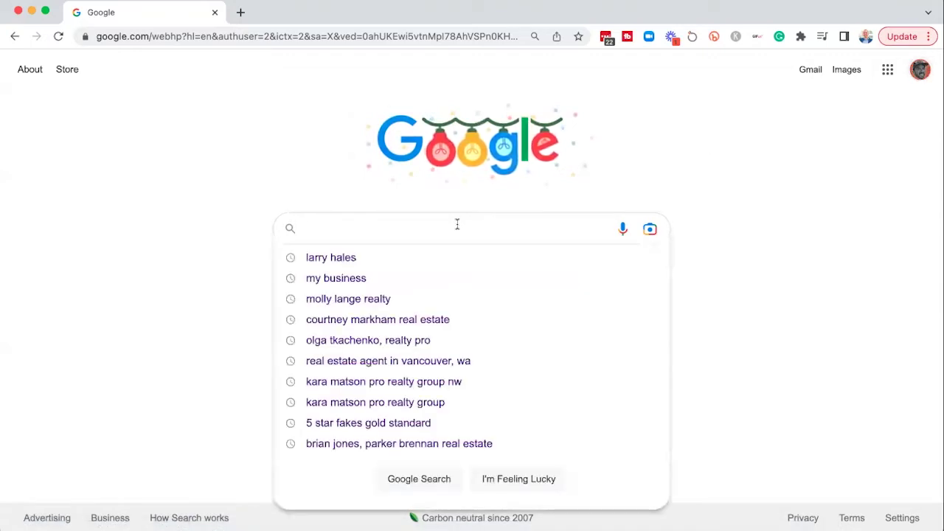
left_click(401, 260)
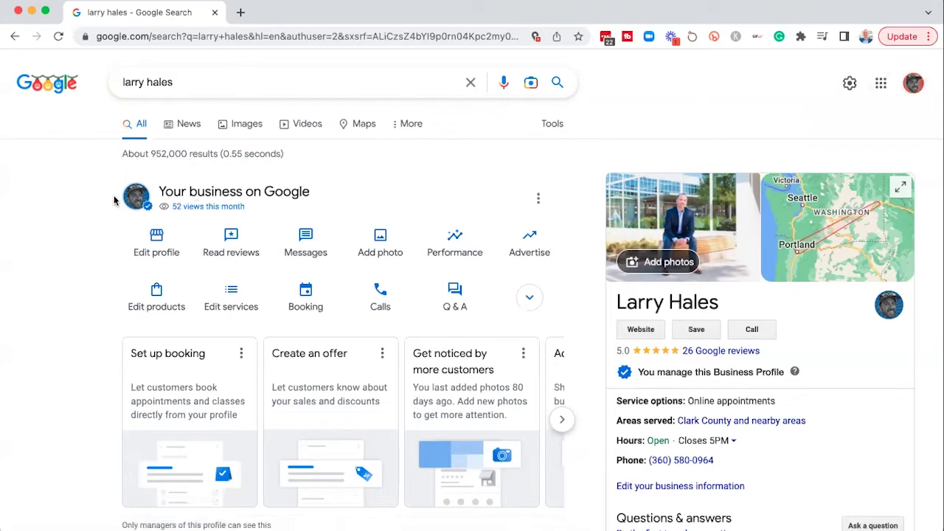
scroll(75, 225, "down", 1)
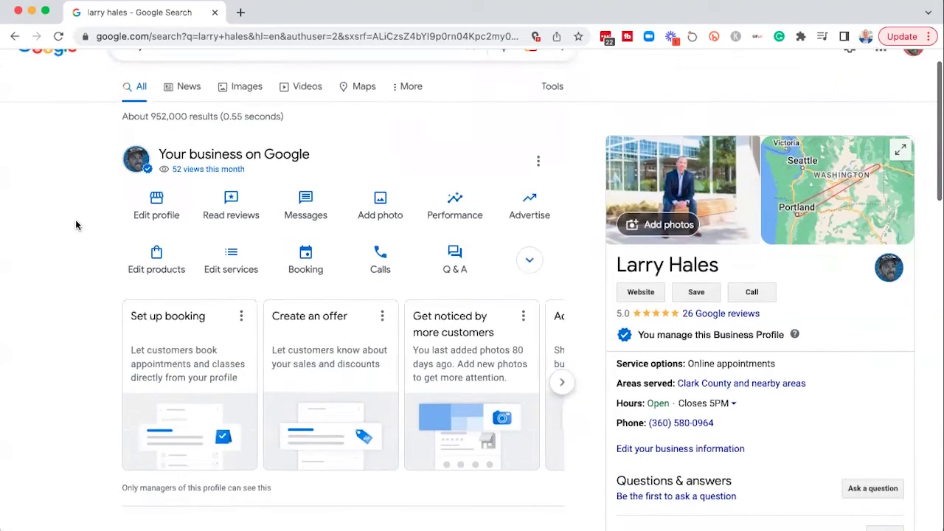
left_click(151, 210)
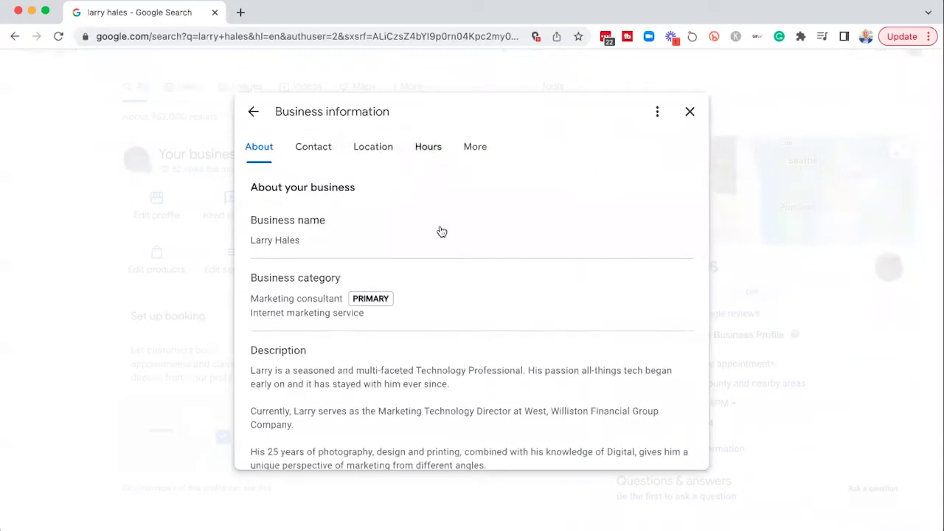
scroll(435, 236, "down", 1)
scroll(432, 241, "down", 6)
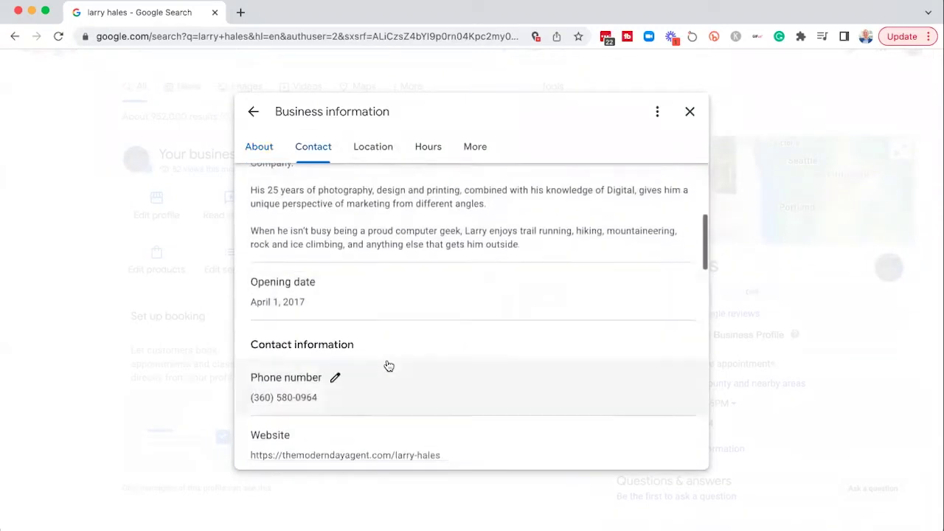
scroll(388, 366, "down", 10)
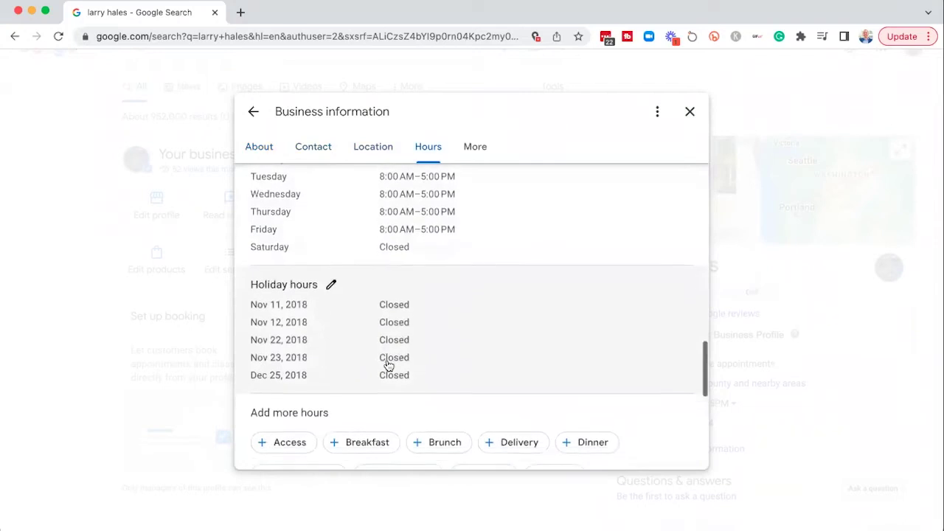
scroll(388, 365, "down", 3)
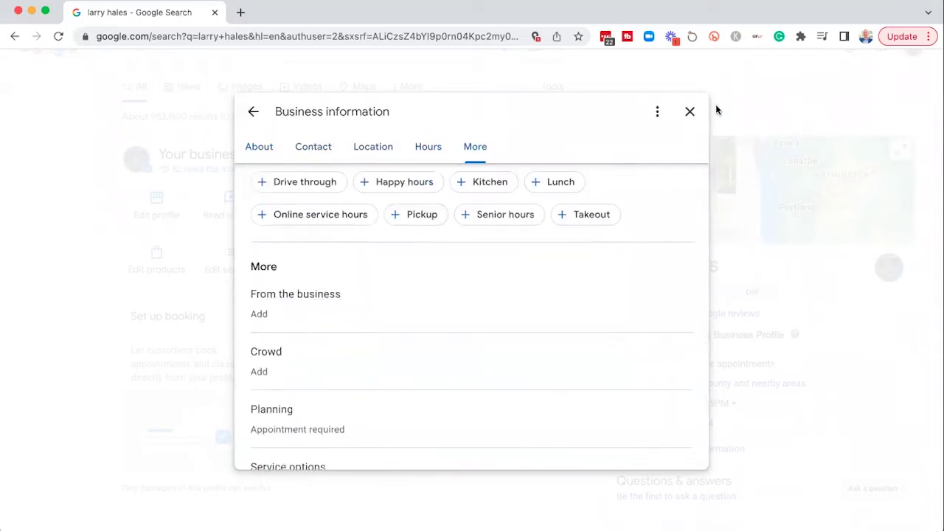
left_click(690, 112)
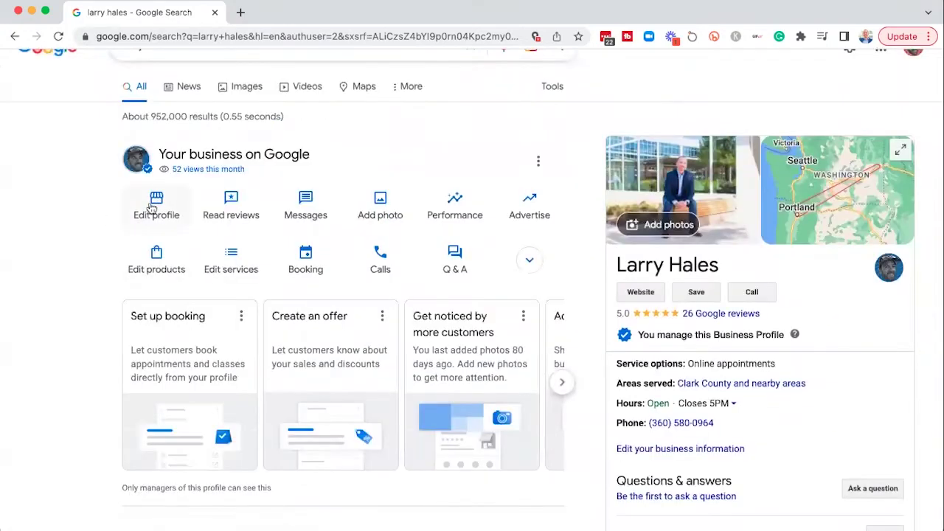
left_click(232, 202)
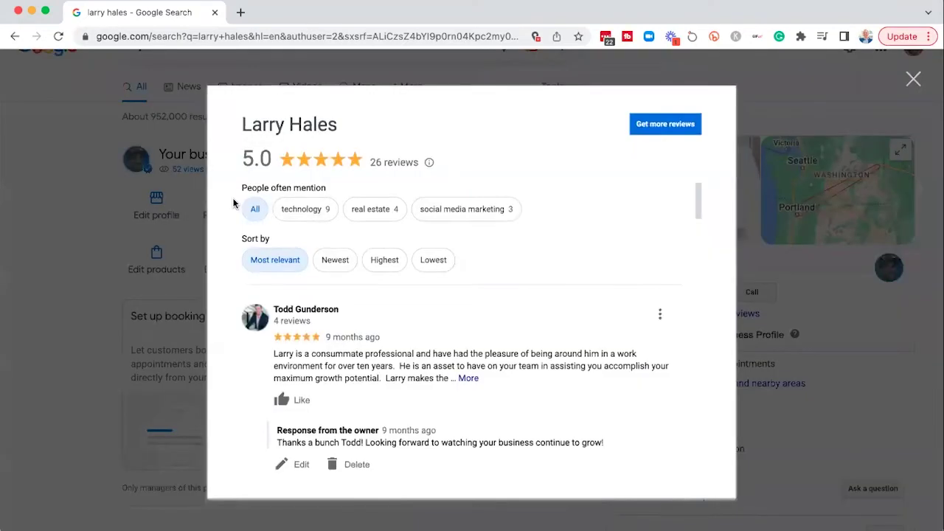
scroll(583, 255, "down", 10)
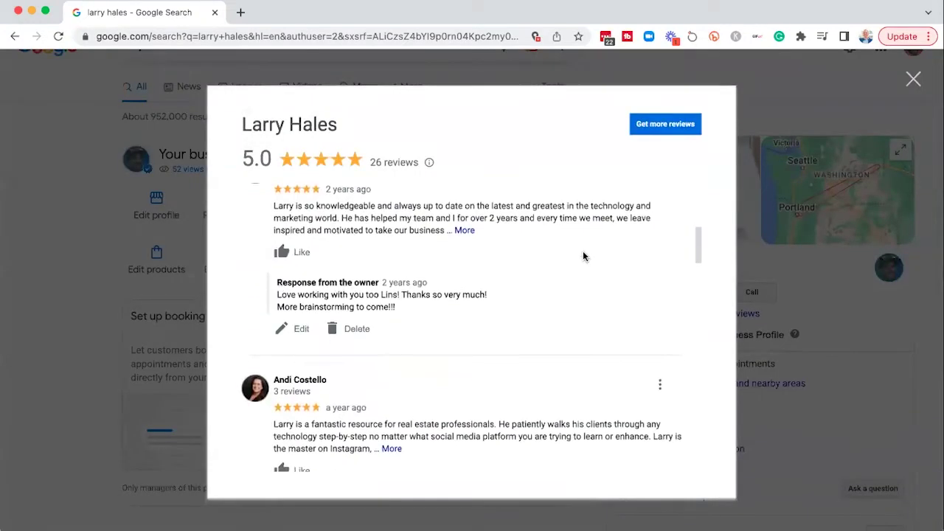
scroll(583, 255, "down", 5)
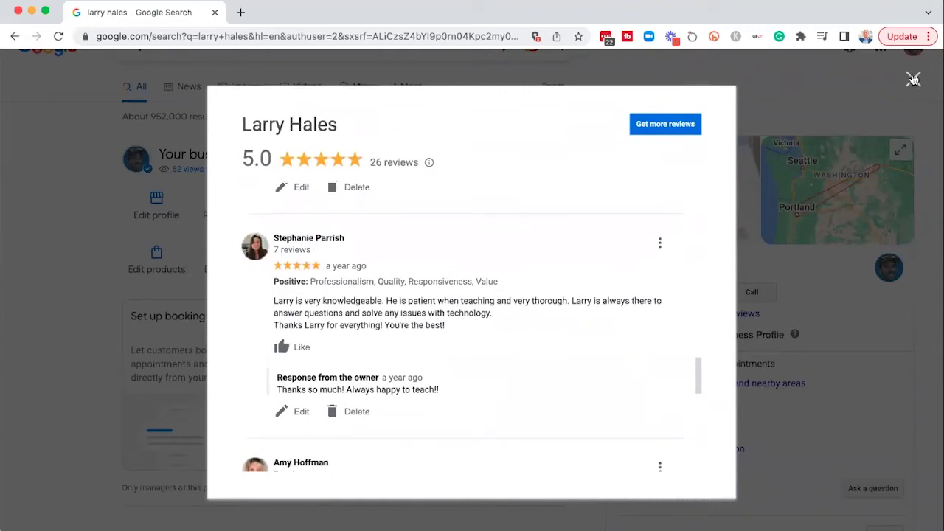
left_click(913, 79)
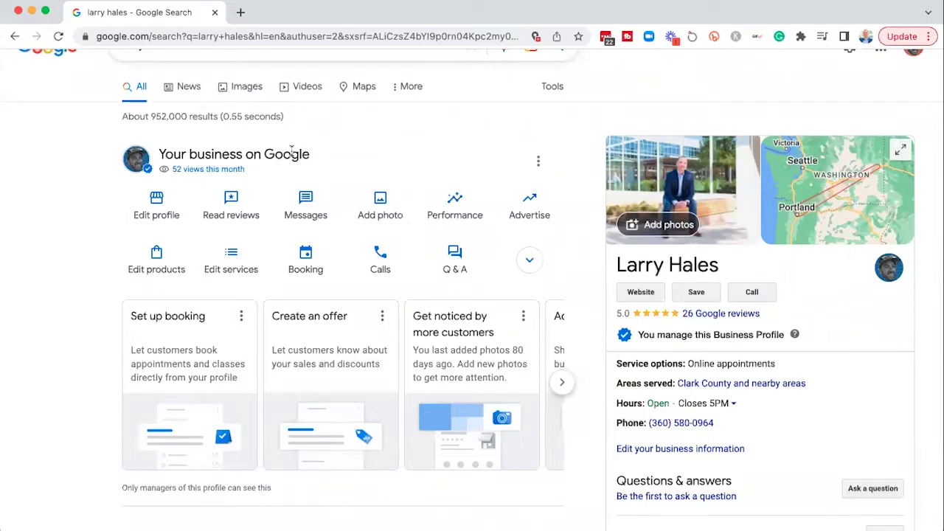
left_click(305, 210)
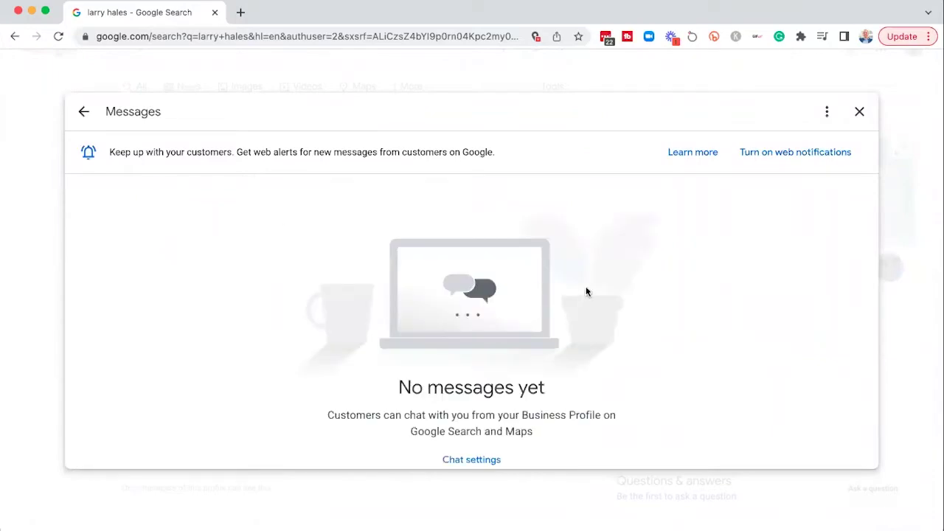
left_click(859, 112)
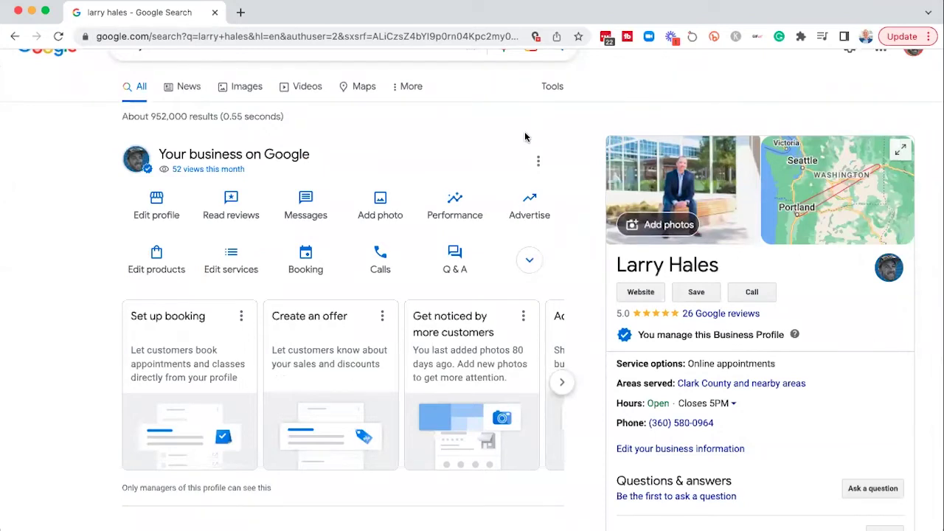
left_click(380, 202)
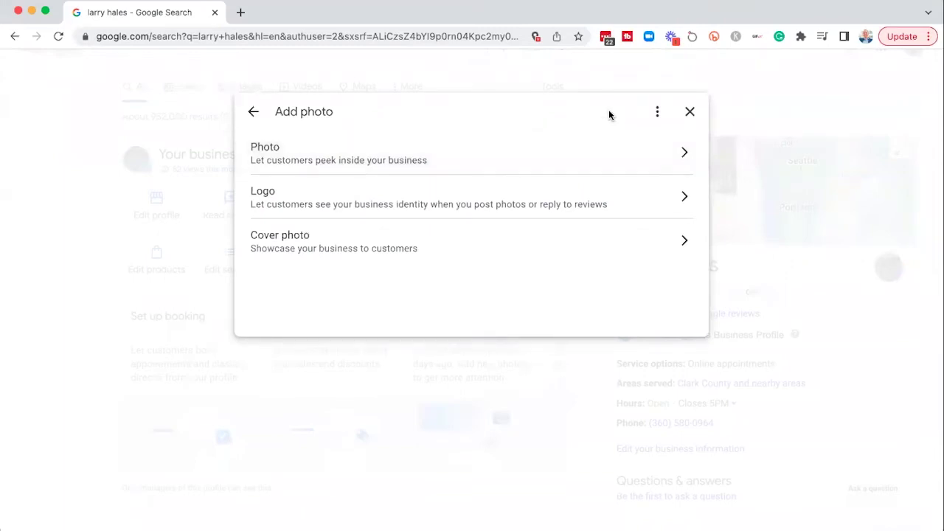
left_click(690, 112)
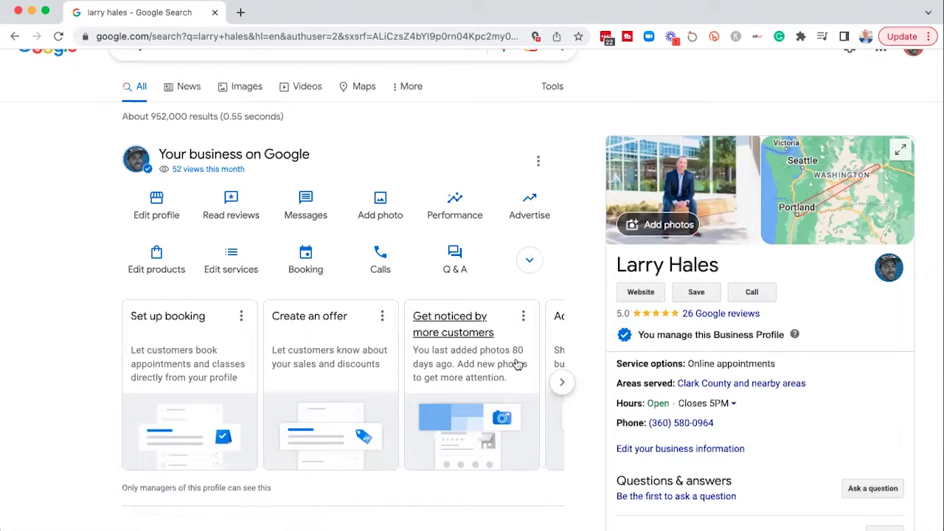
left_click(378, 205)
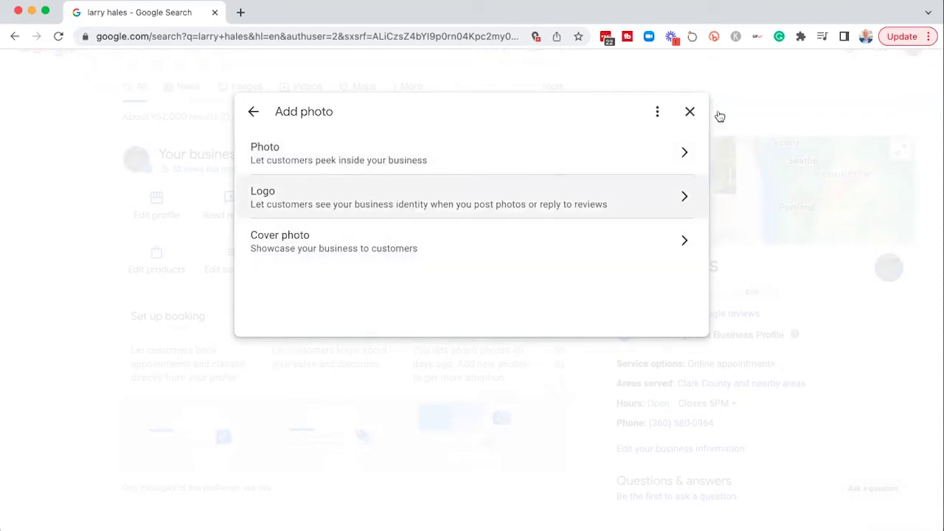
left_click(691, 115)
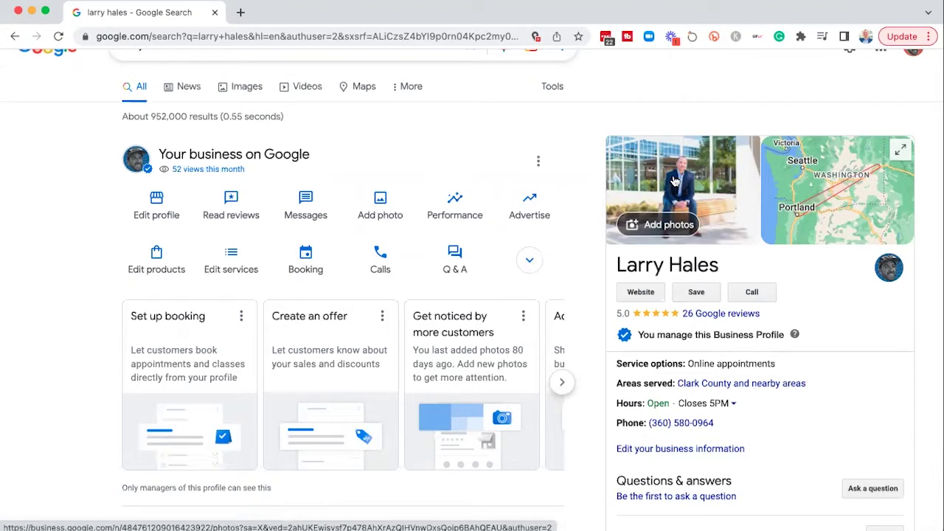
Open the Performance report and view the calls, messages, bookings and website clicks interaction stats.
left_click(455, 205)
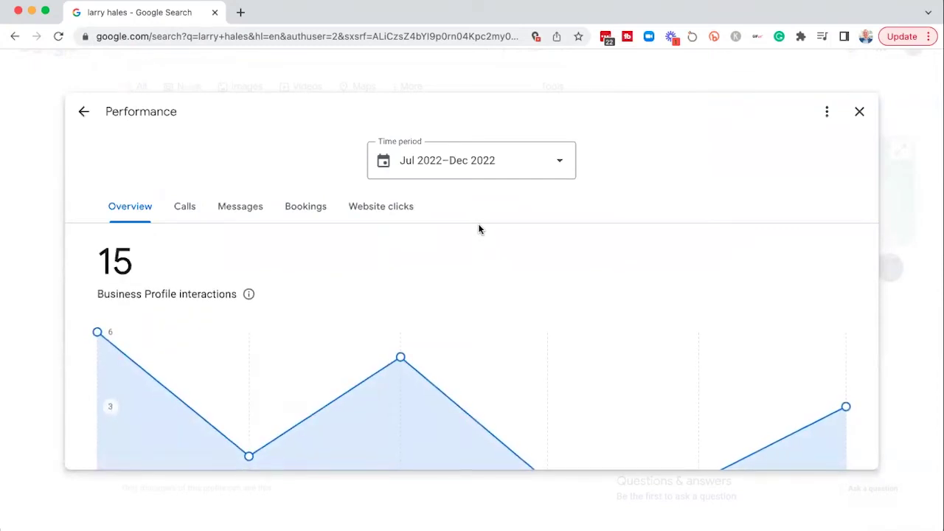
scroll(534, 299, "down", 2)
scroll(528, 295, "up", 1)
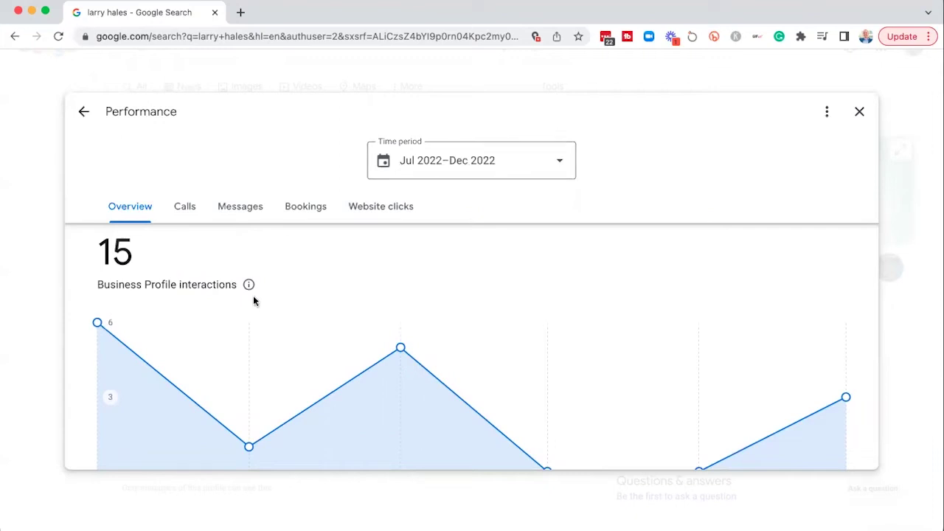
scroll(125, 283, "down", 1)
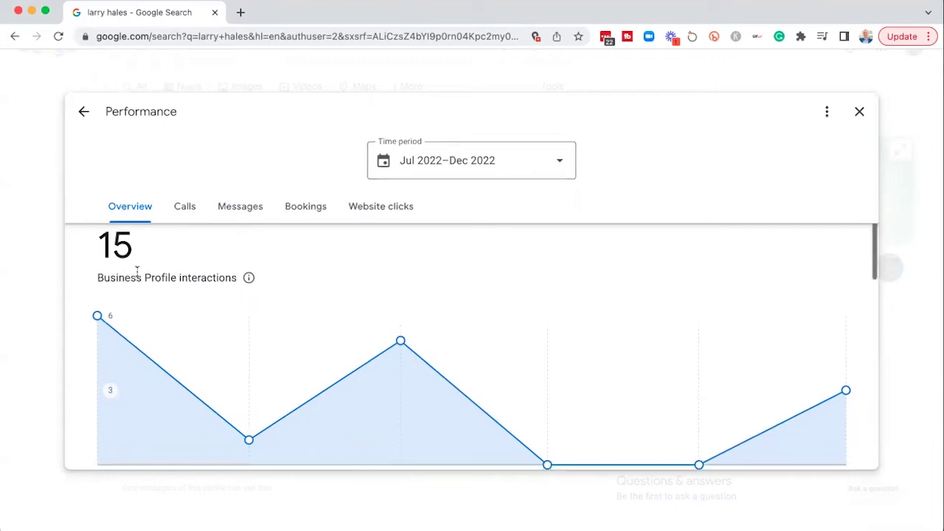
left_click(188, 212)
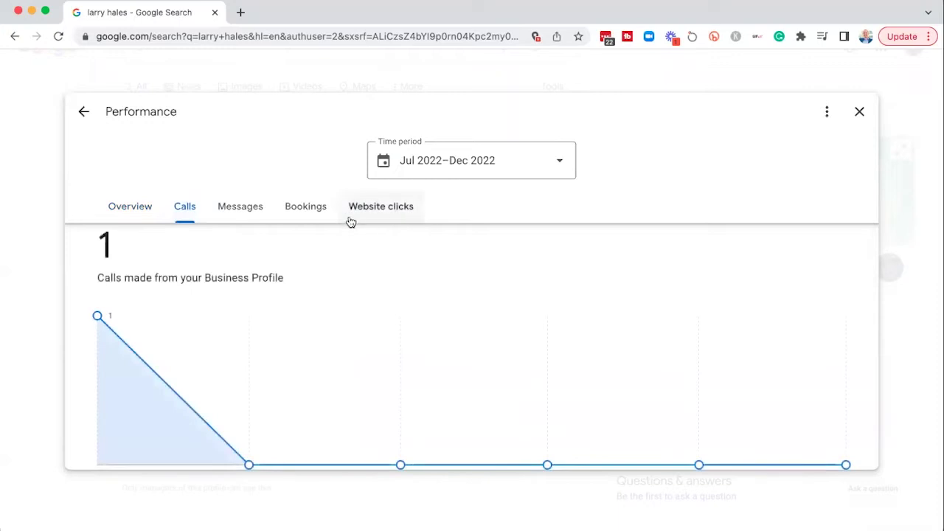
left_click(231, 212)
left_click(308, 215)
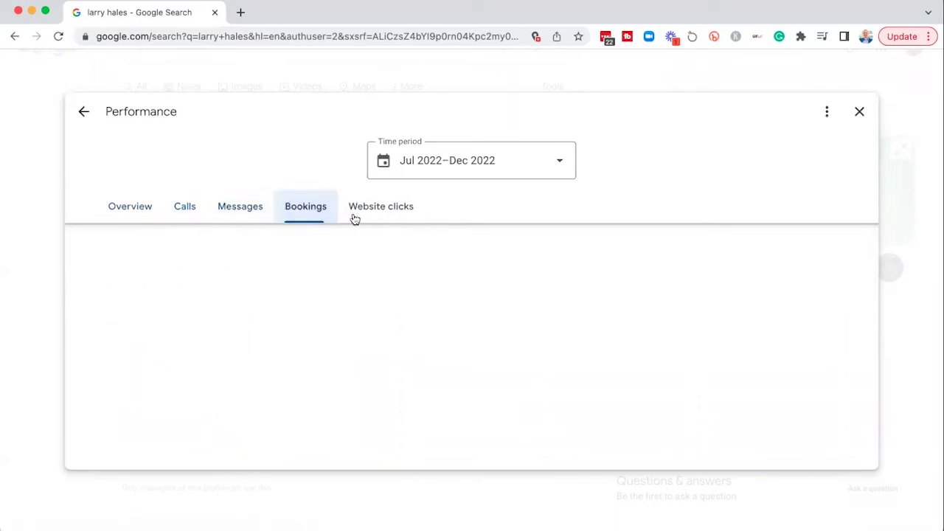
left_click(374, 211)
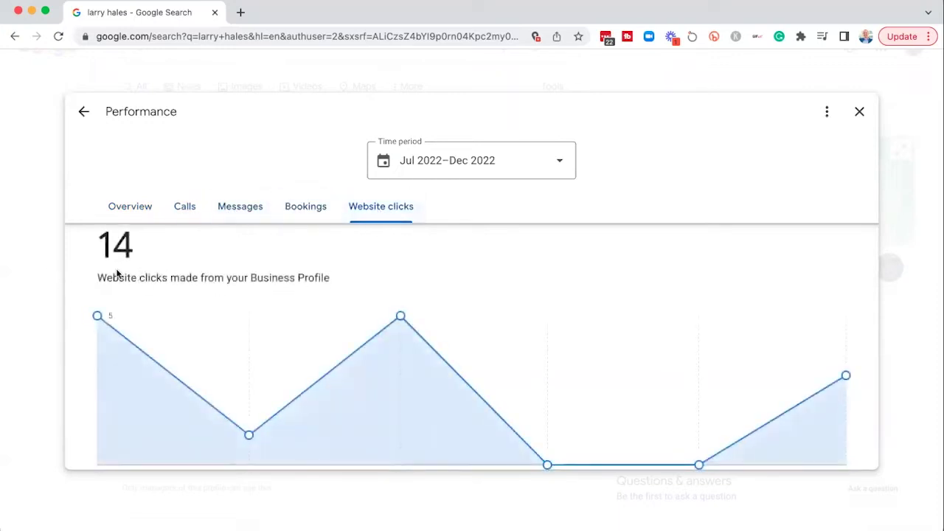
left_click(125, 210)
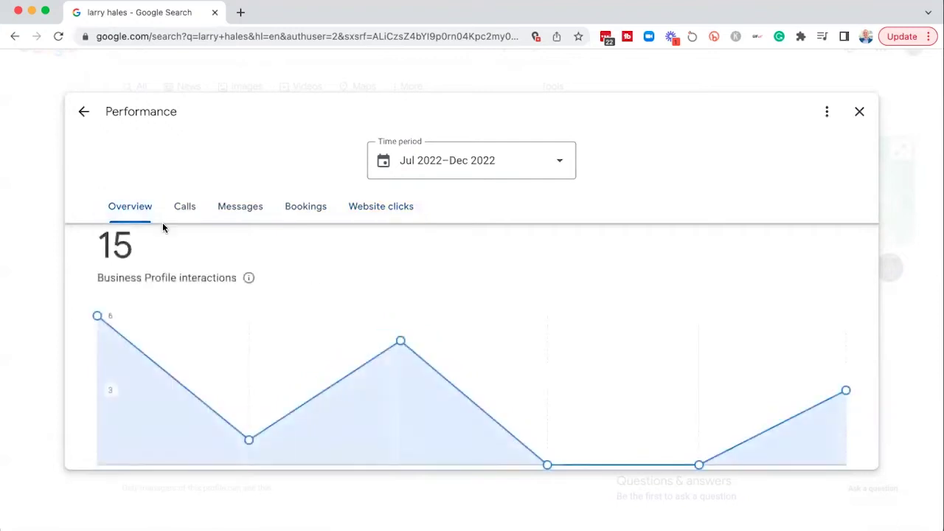
Scroll through the overall interaction statistics, then close the Performance report.
mouse_move(362, 354)
scroll(362, 354, "down", 3)
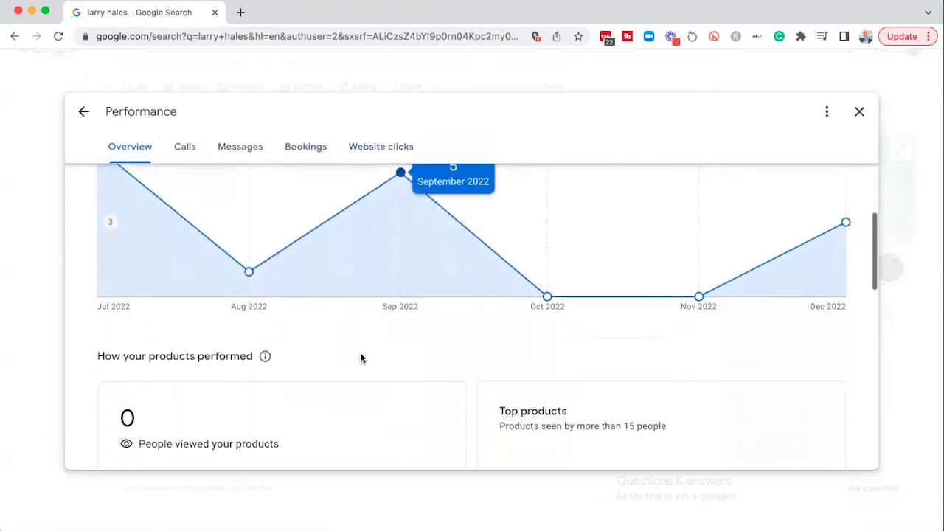
scroll(360, 358, "down", 5)
scroll(360, 357, "up", 1)
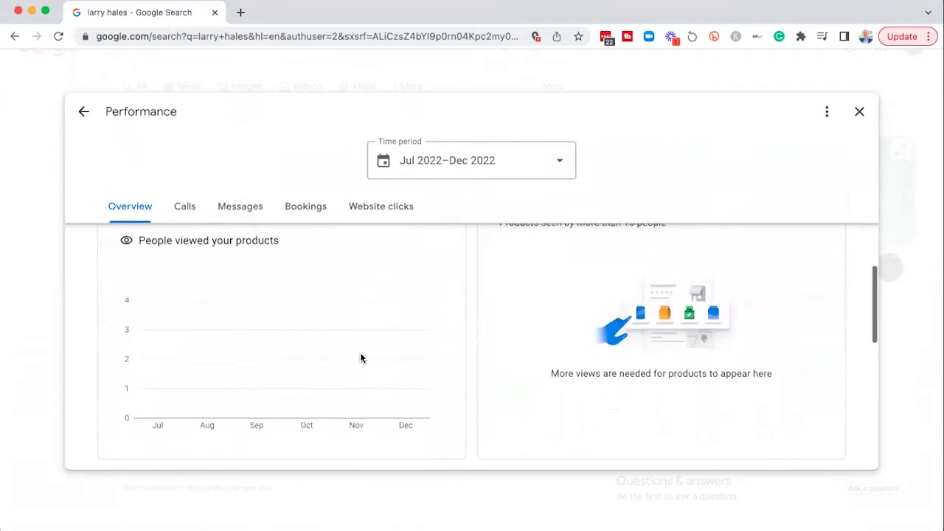
scroll(361, 358, "up", 1)
left_click(83, 111)
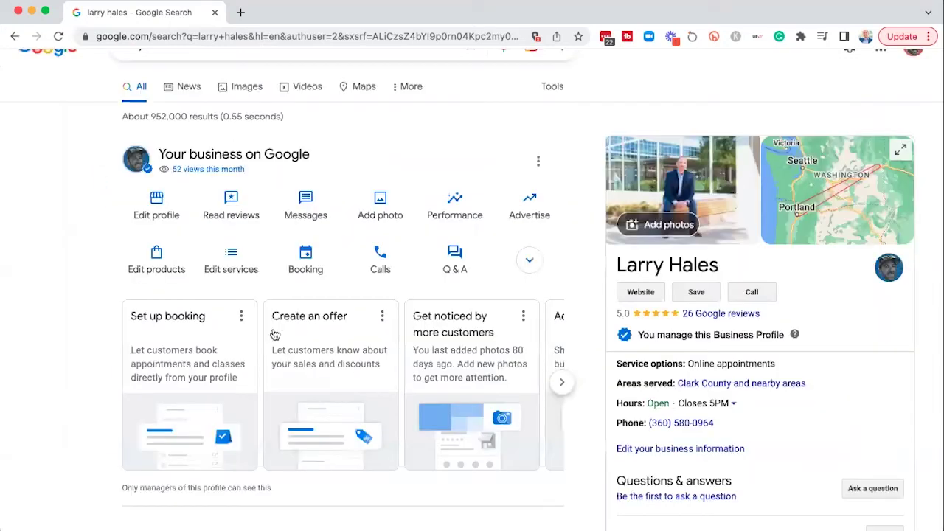
Reopen the Jul–Dec 2022 Performance report and scroll through its platform and search-term breakdowns.
left_click(454, 210)
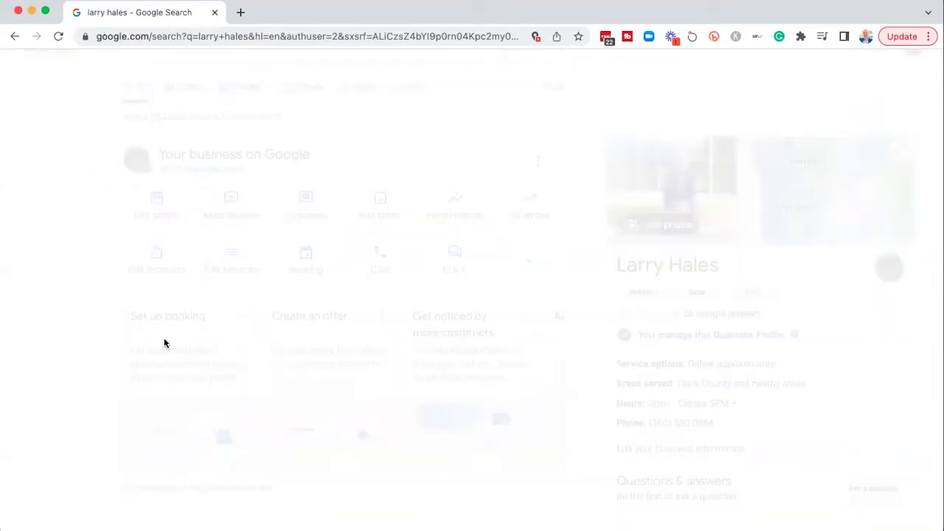
scroll(360, 398, "down", 5)
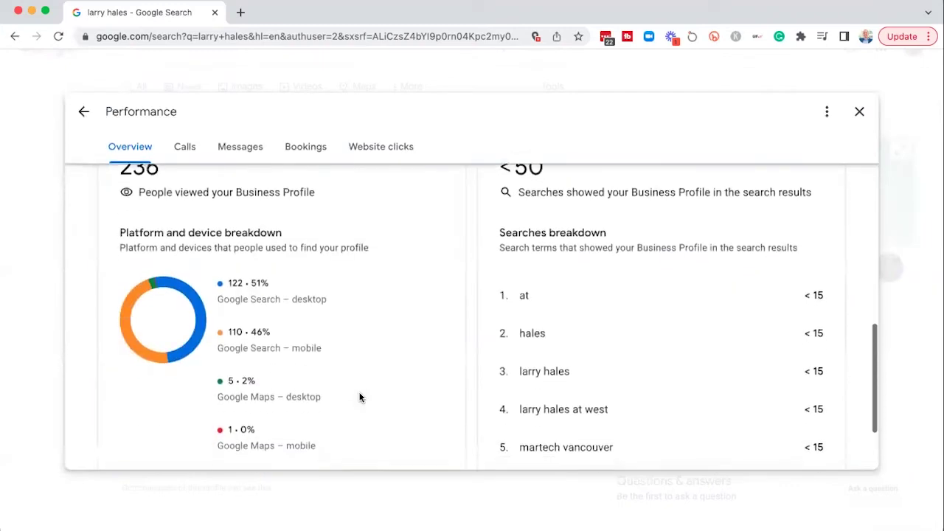
scroll(359, 394, "up", 2)
scroll(274, 358, "up", 1)
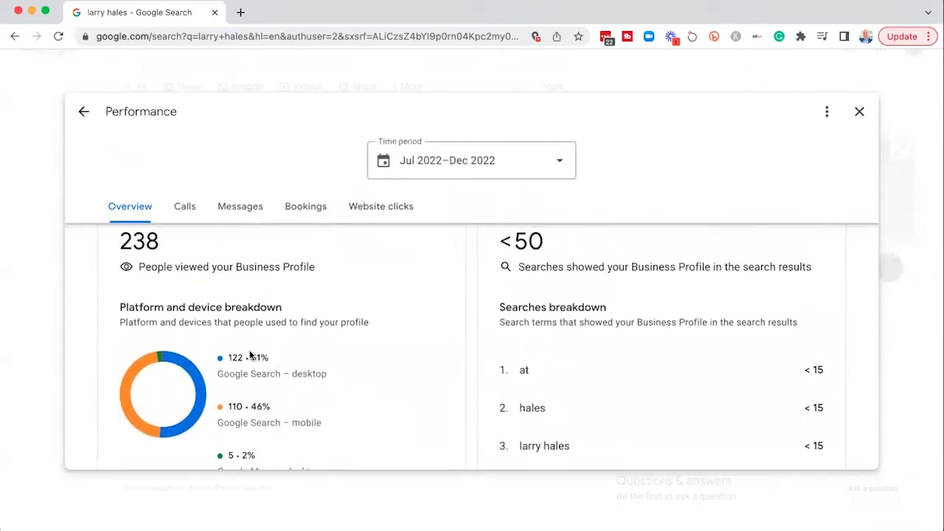
scroll(254, 361, "down", 2)
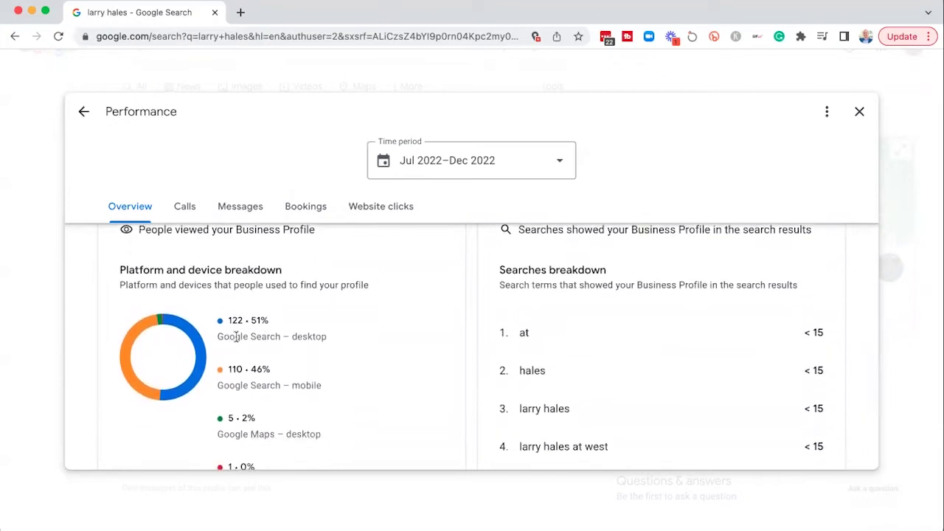
left_click_drag(236, 336, 314, 322)
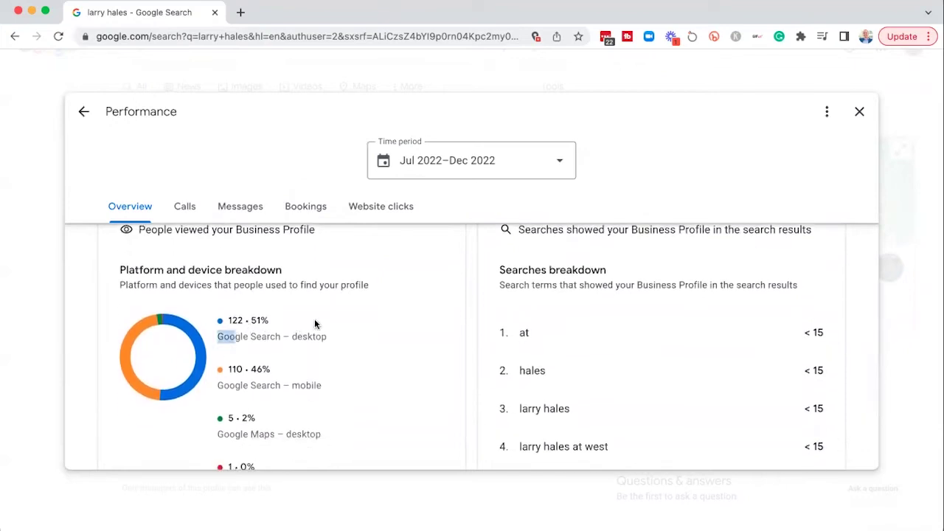
left_click(324, 384)
scroll(322, 402, "down", 3)
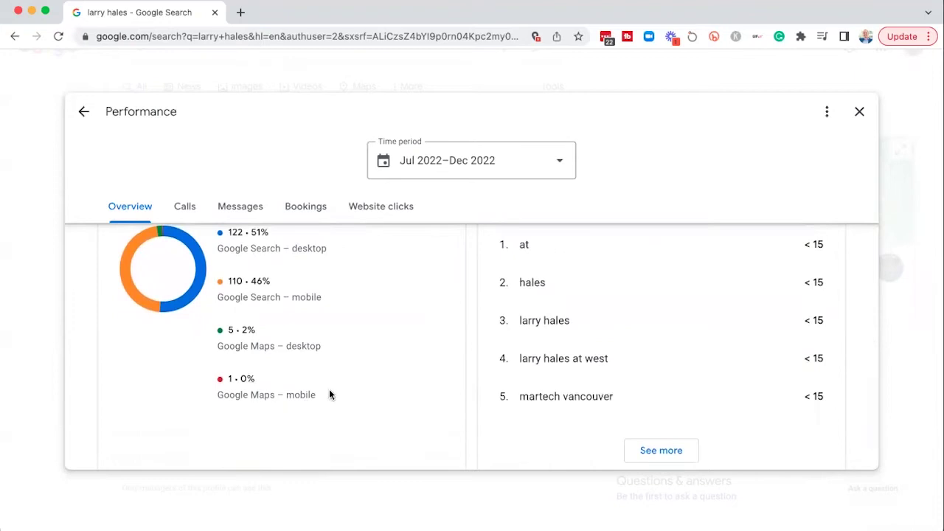
scroll(541, 318, "up", 3)
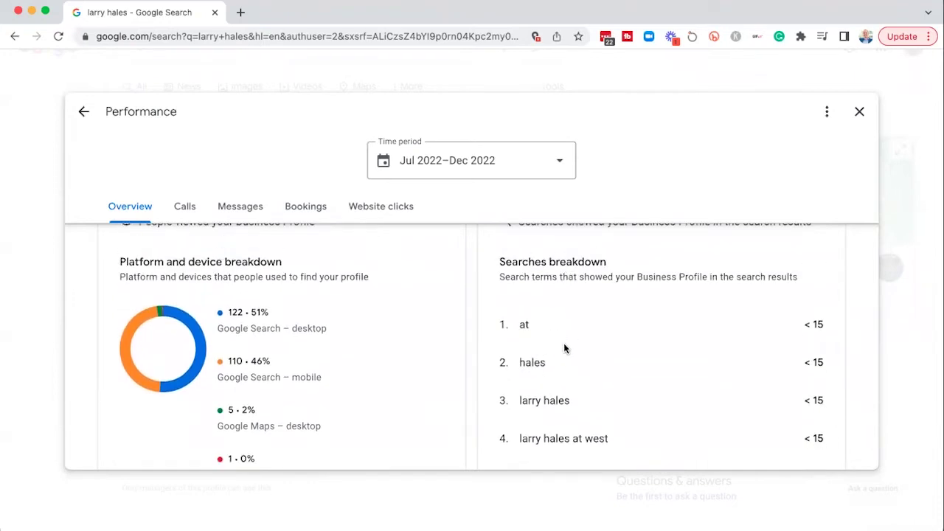
scroll(582, 345, "down", 3)
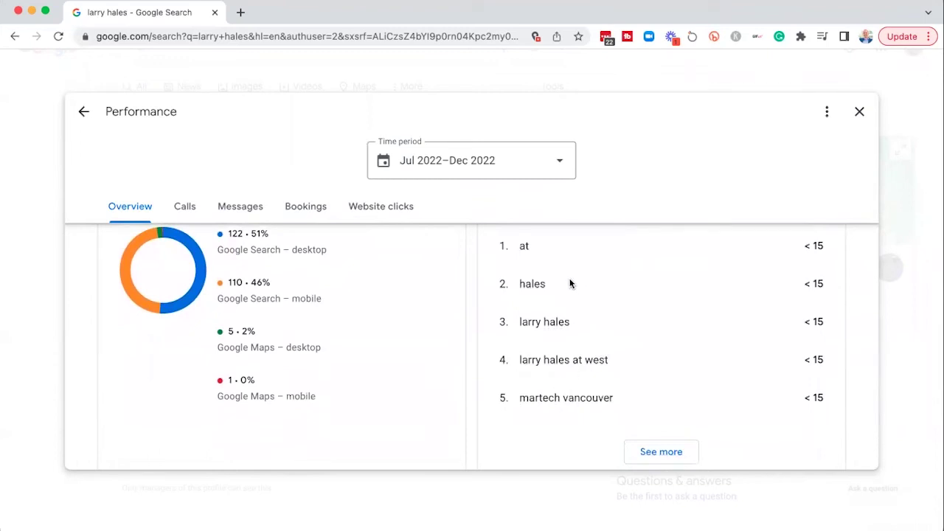
Close the Performance report and open the Products page to showcase a new product.
left_click(858, 112)
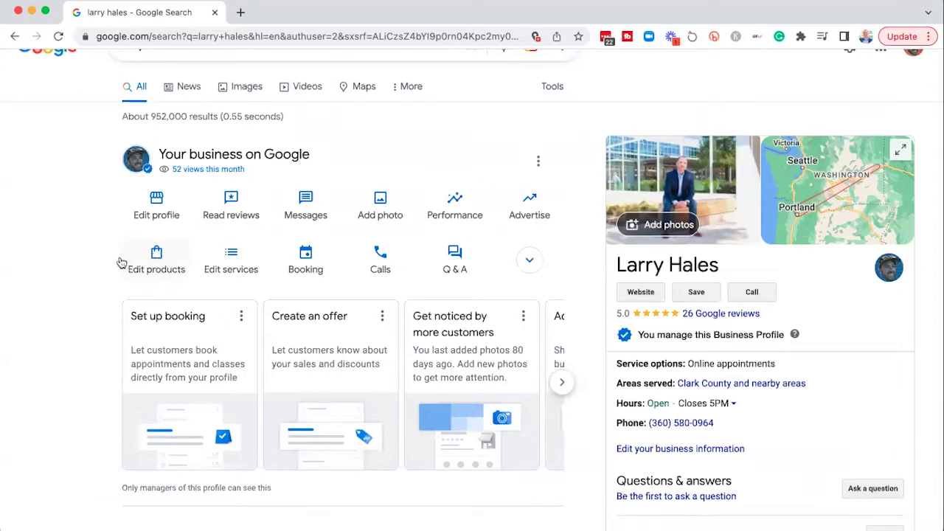
left_click(157, 254)
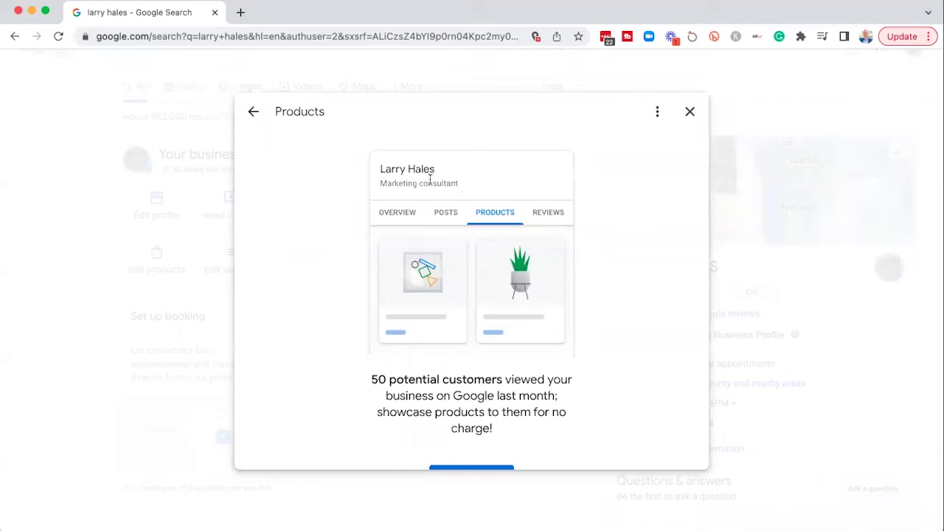
scroll(430, 179, "down", 1)
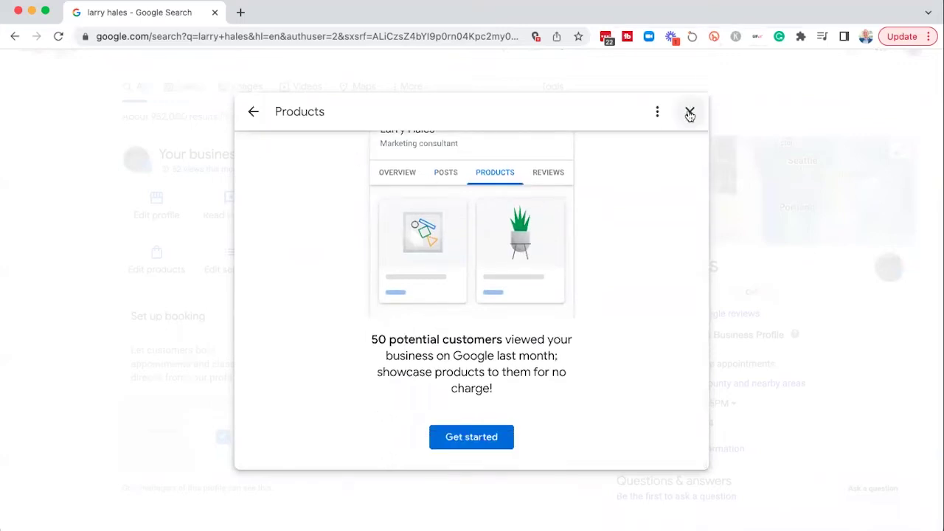
Open the Add product form and look over its name, category and price fields.
left_click(471, 438)
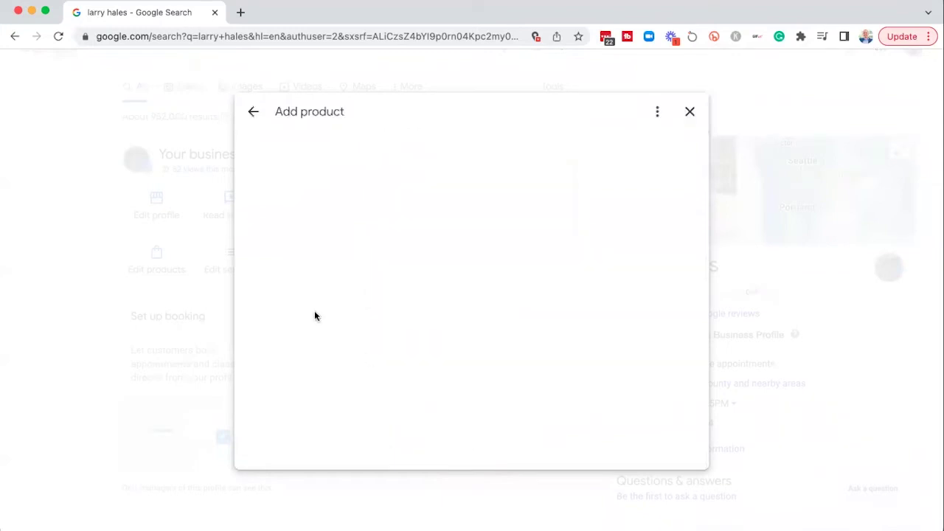
left_click(302, 163)
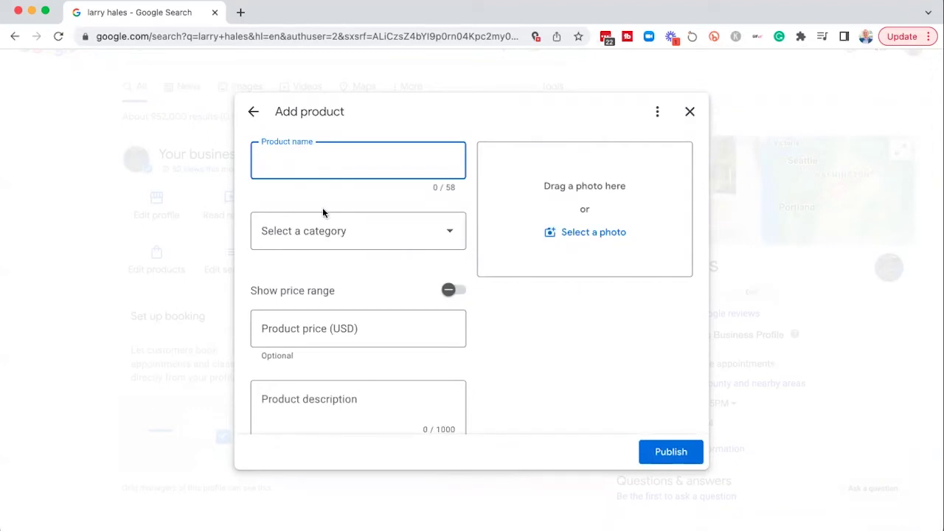
left_click(339, 237)
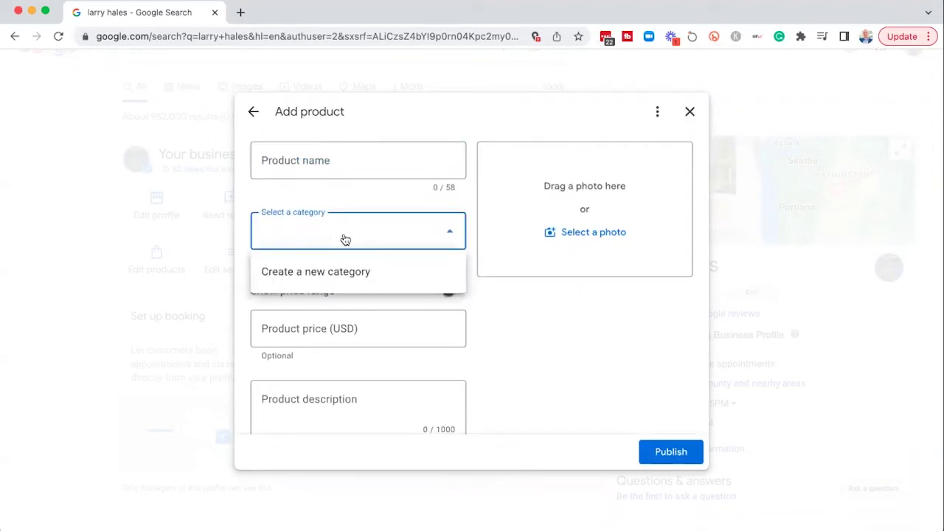
left_click(501, 338)
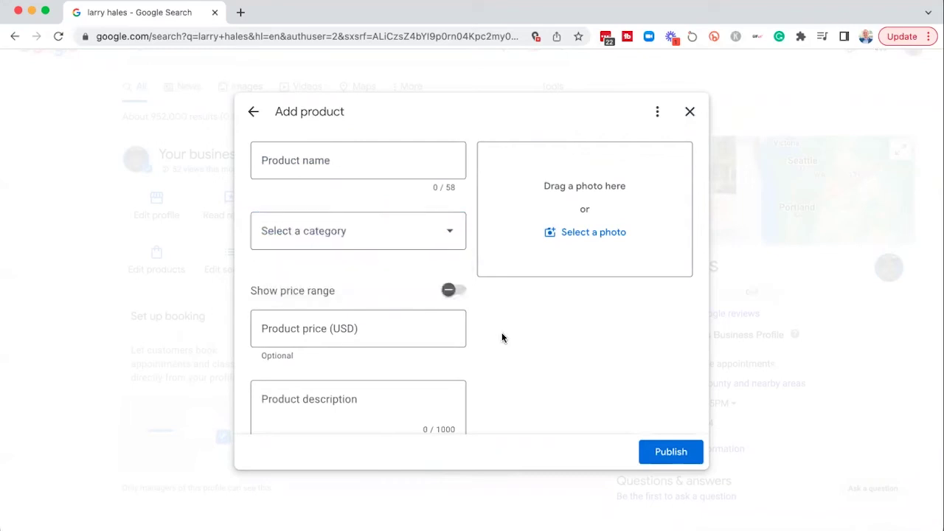
left_click(289, 329)
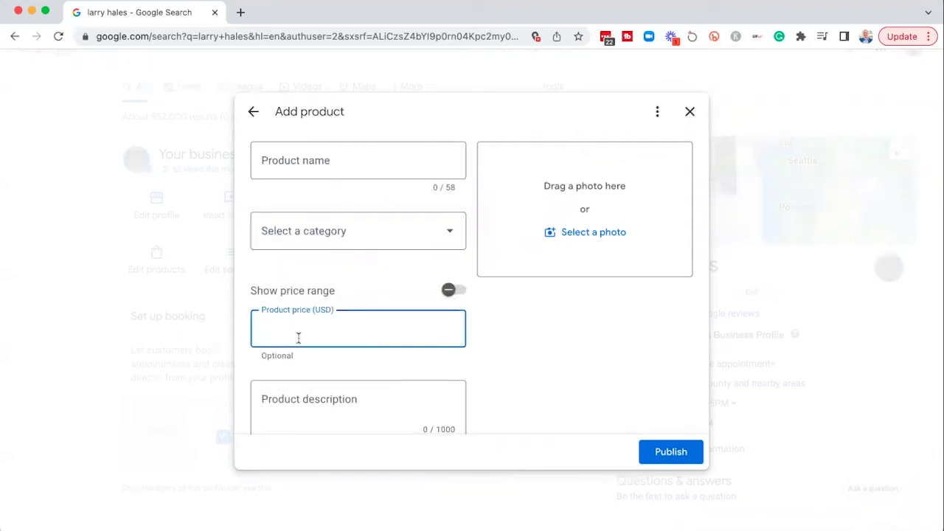
Check the description field, set the call-to-action to Learn more, then discard the unpublished product.
scroll(298, 338, "down", 3)
left_click(292, 312)
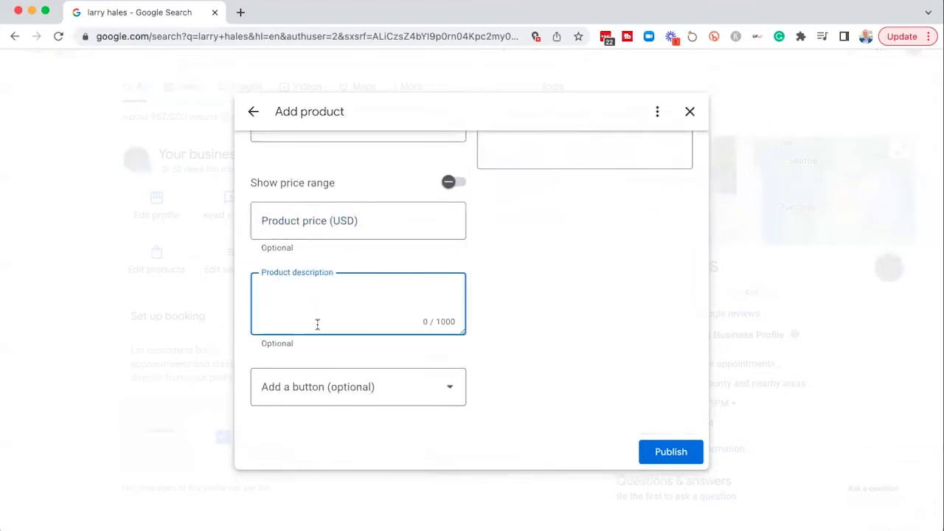
left_click(339, 387)
left_click(327, 317)
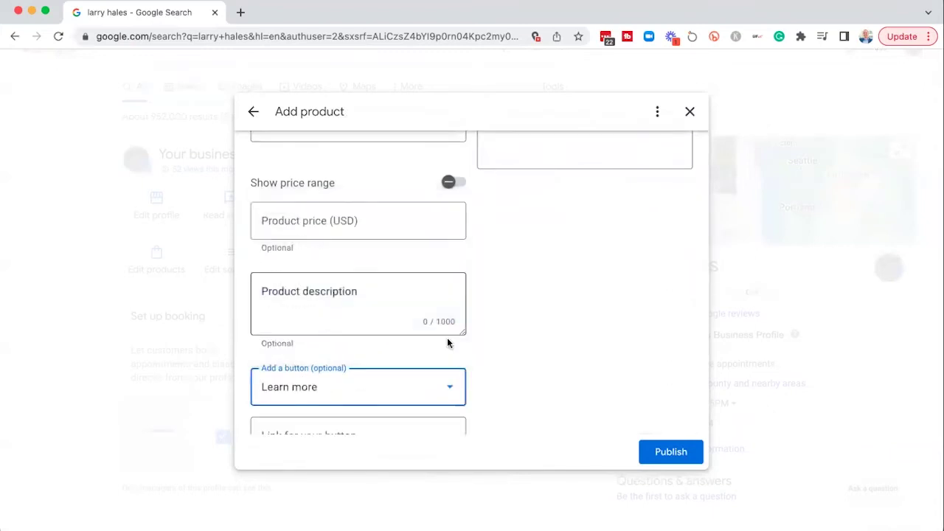
scroll(578, 286, "down", 1)
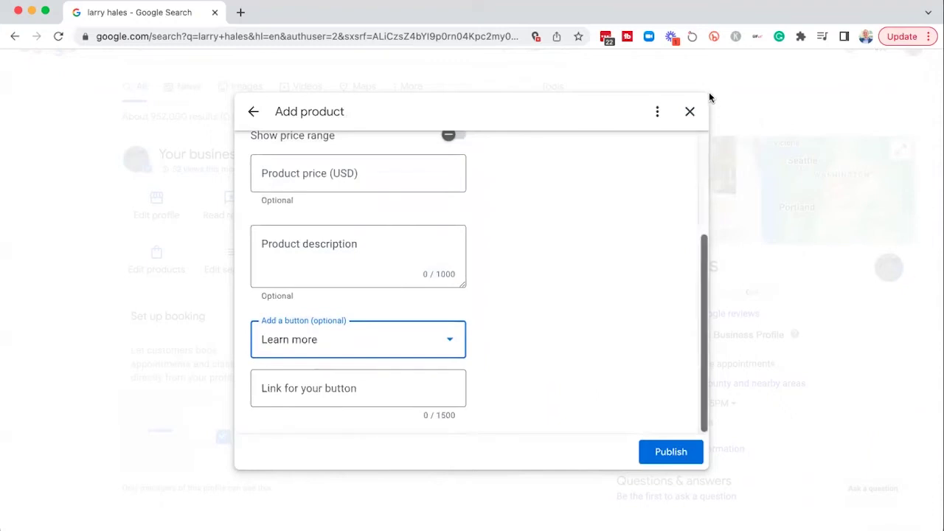
left_click(690, 111)
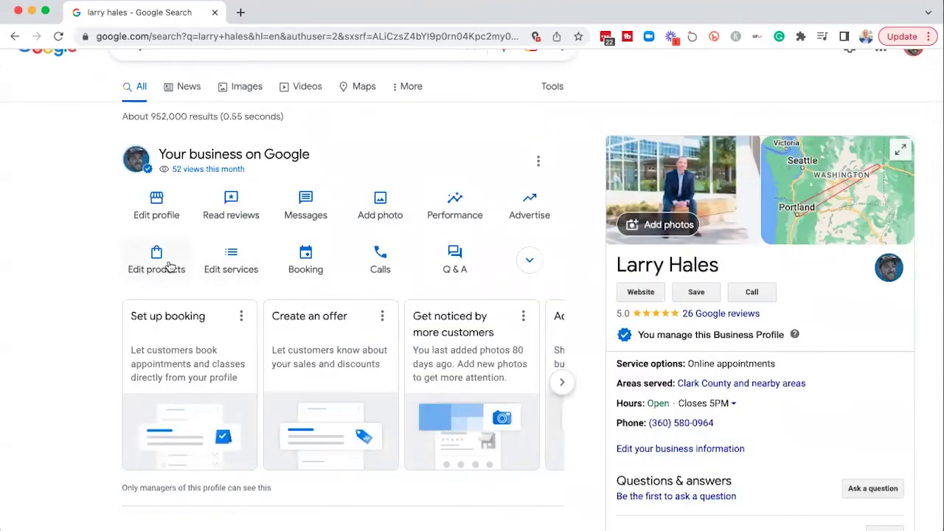
Review the profile's listed services and booking link settings.
left_click(342, 259)
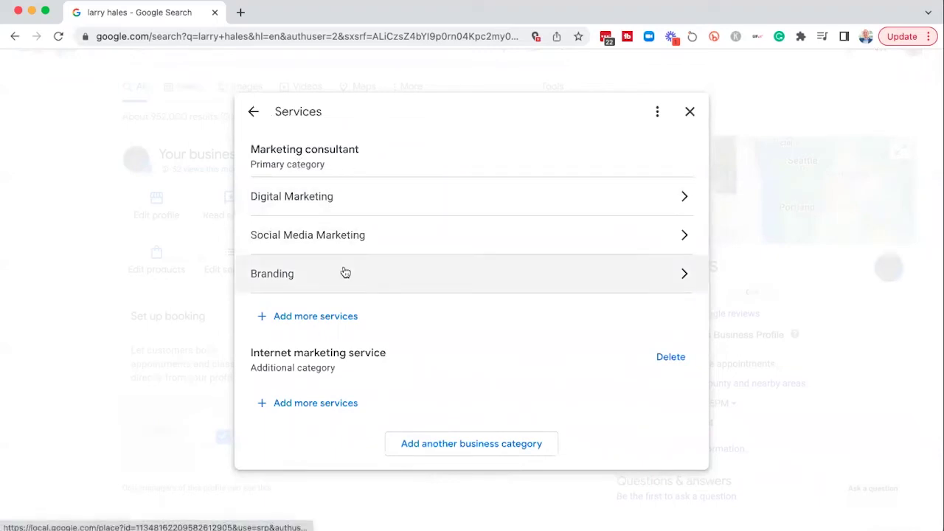
left_click(690, 113)
left_click(309, 264)
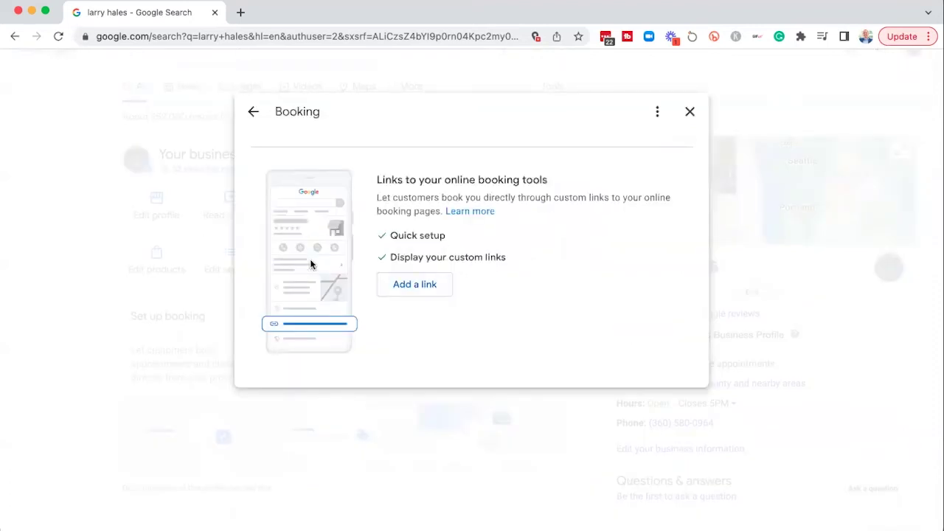
left_click(690, 112)
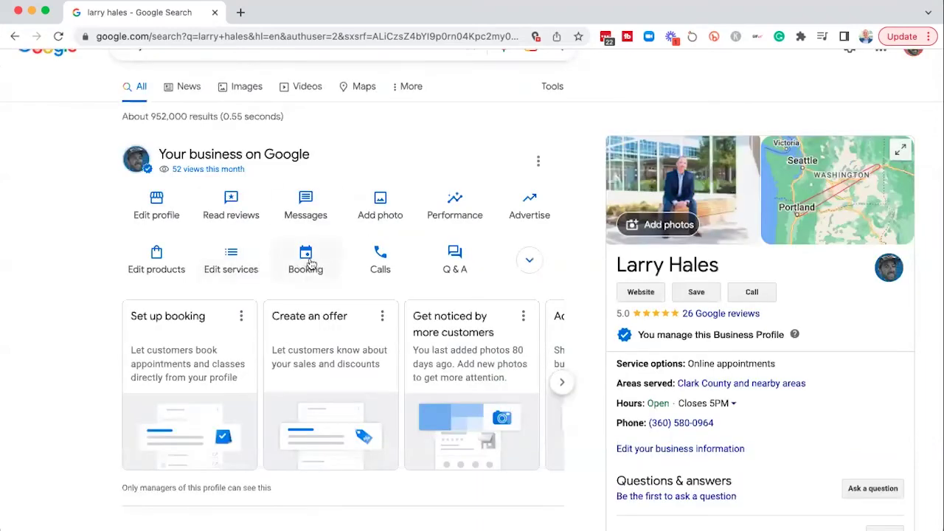
Check the call history and empty Q&A, then expand the panel to show Add update and Ask for reviews.
left_click(379, 259)
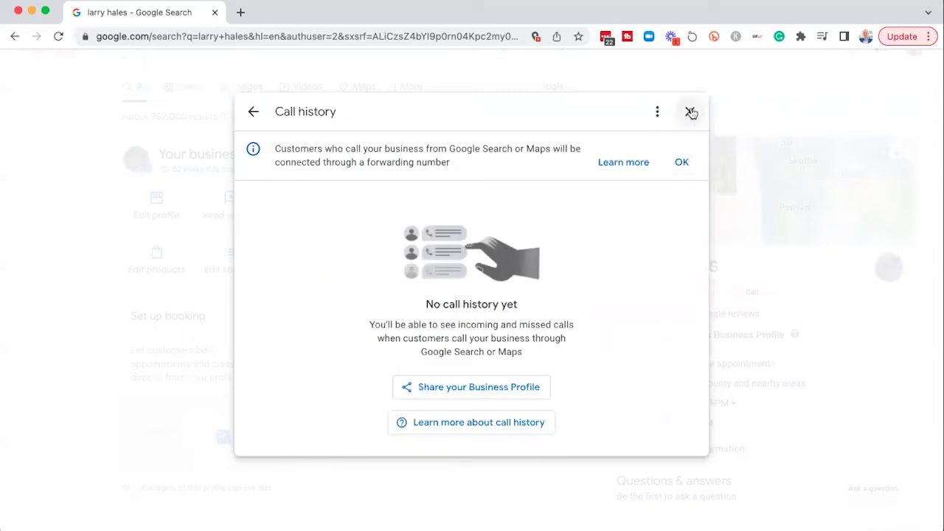
left_click(682, 162)
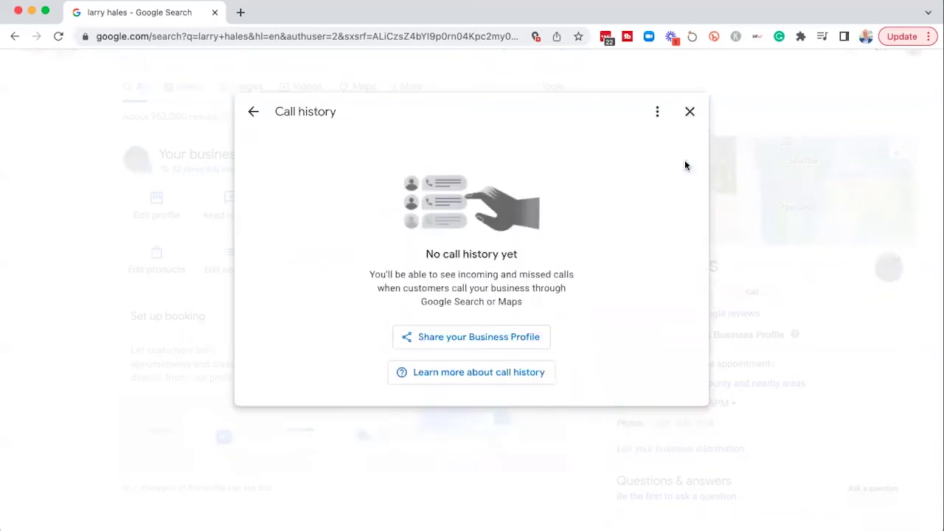
left_click(688, 113)
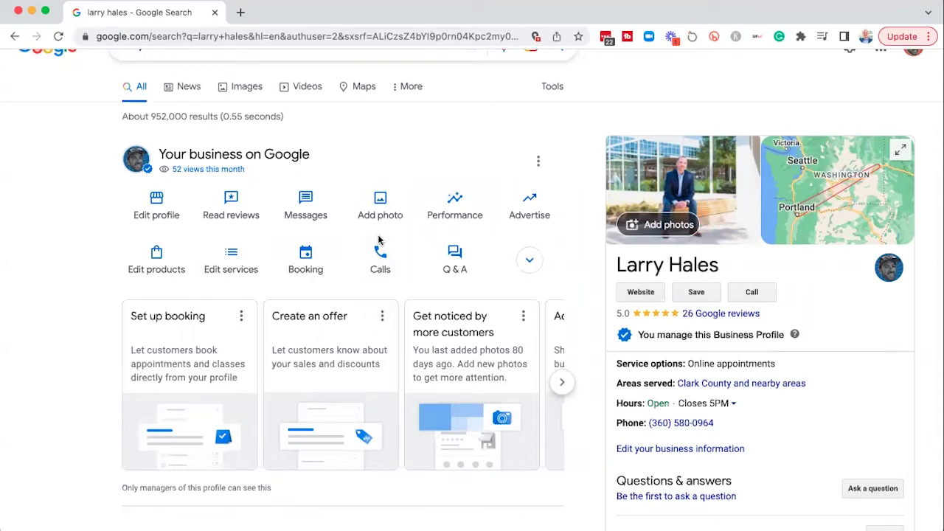
left_click(457, 258)
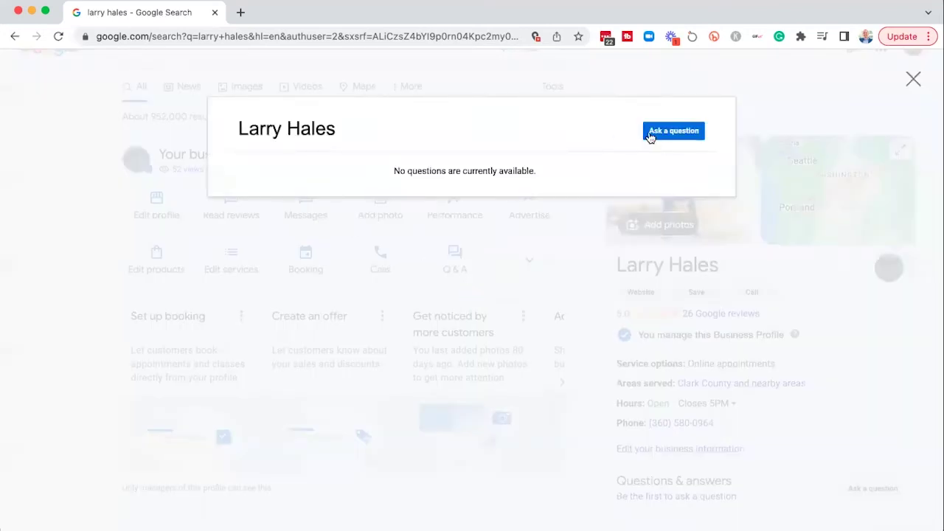
left_click(913, 79)
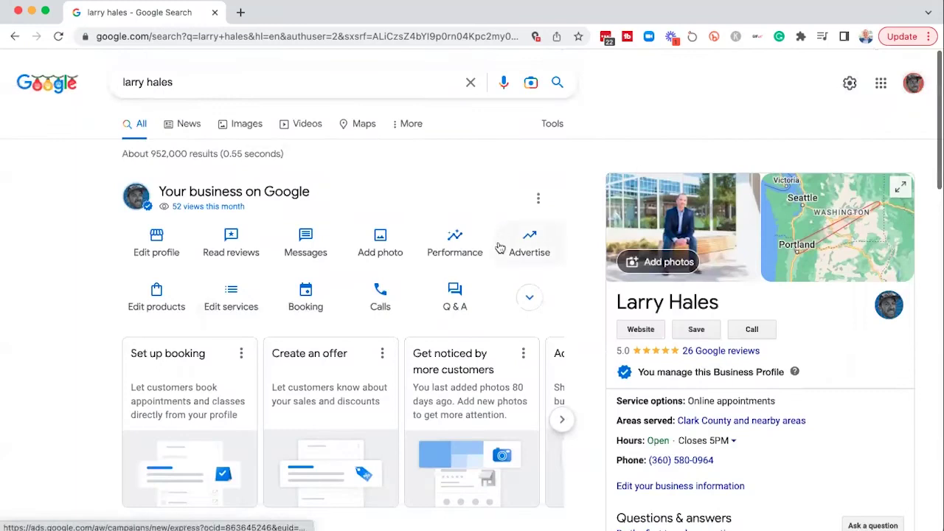
left_click(524, 299)
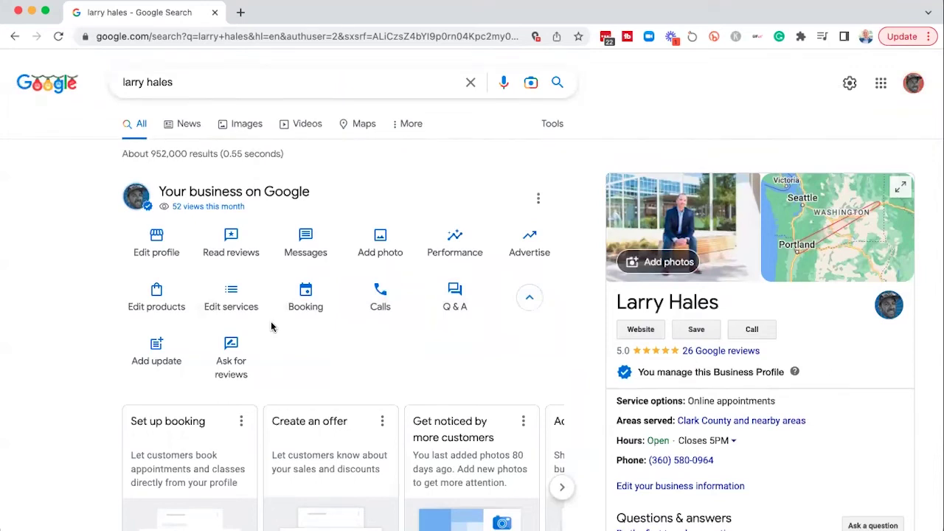
left_click(153, 352)
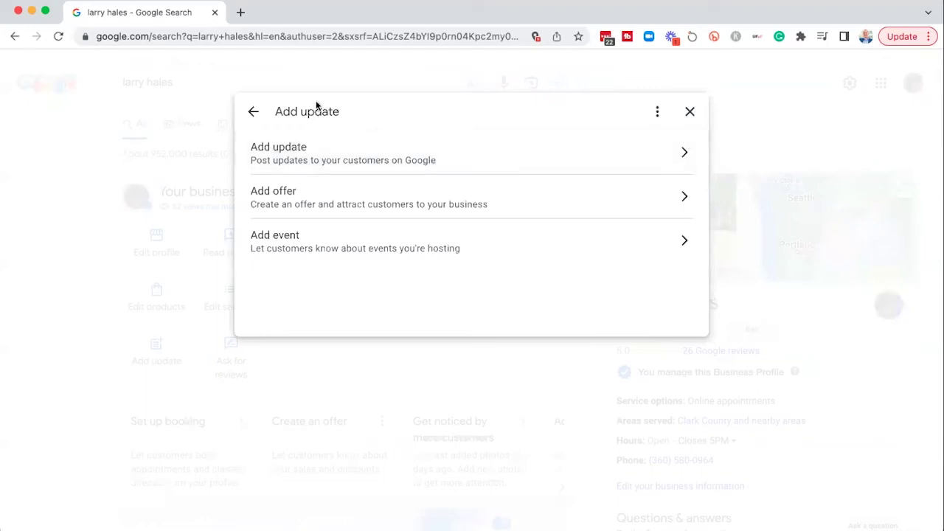
left_click(349, 156)
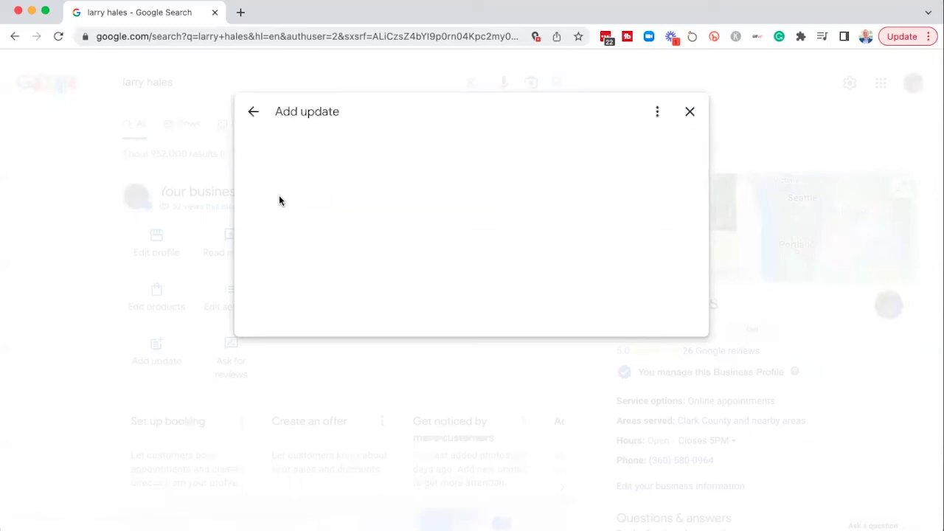
left_click(253, 111)
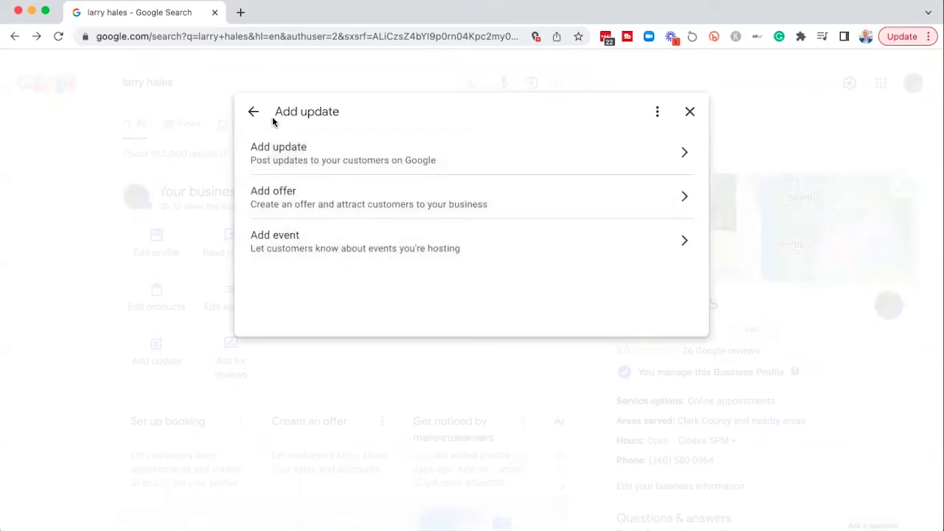
left_click(689, 112)
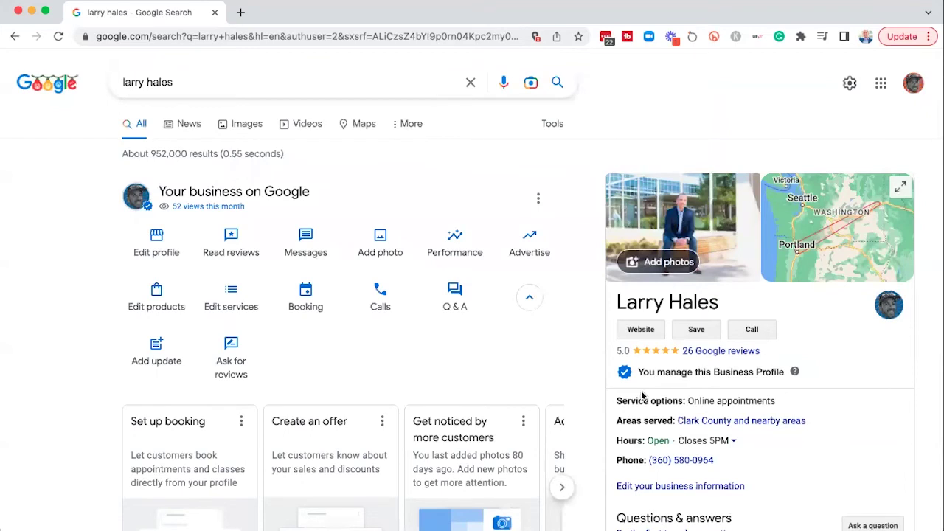
scroll(615, 394, "down", 1)
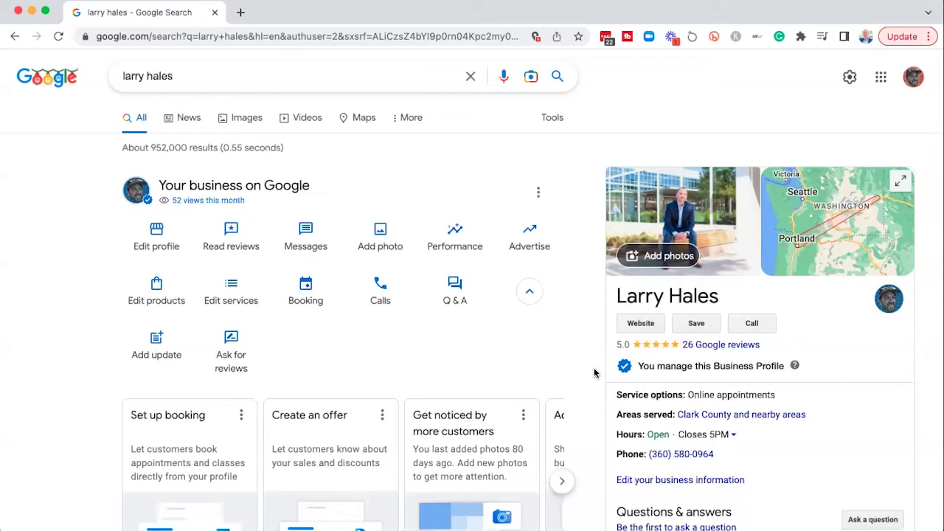
scroll(580, 373, "down", 1)
scroll(580, 373, "down", 1)
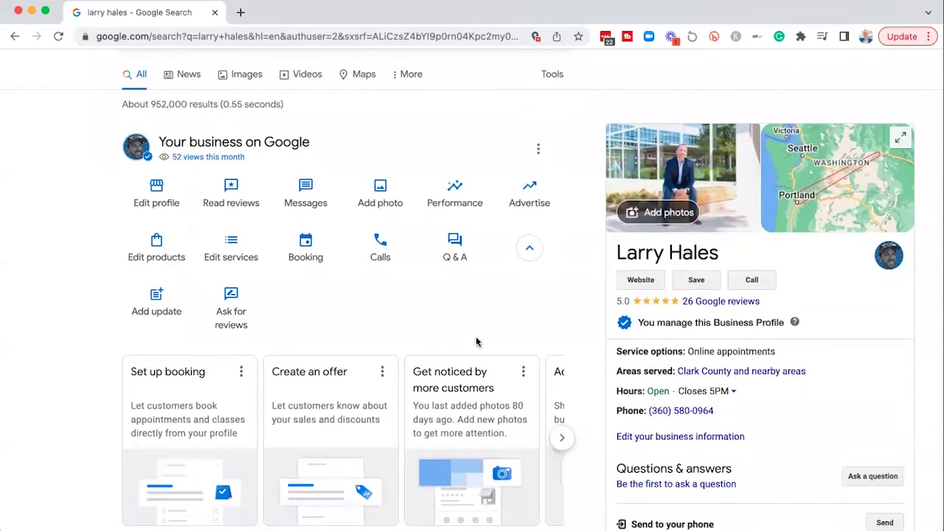
left_click(155, 296)
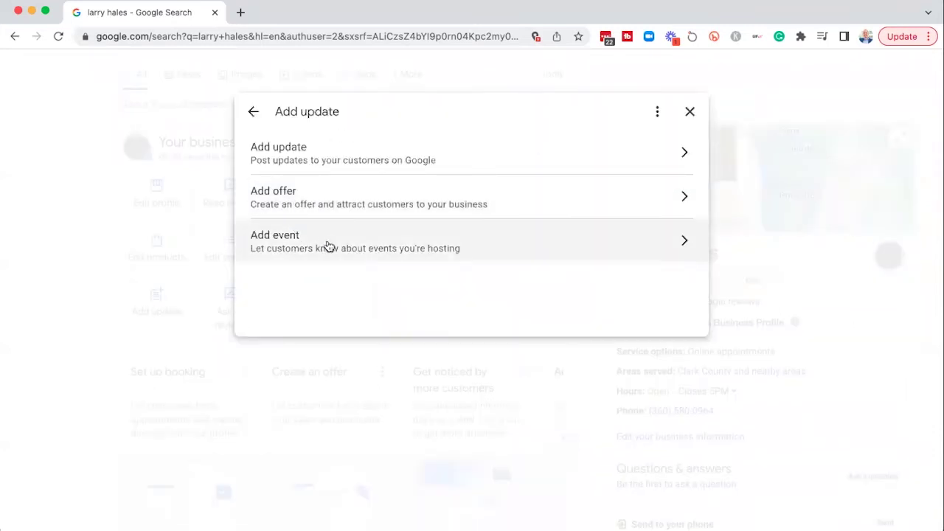
left_click(689, 112)
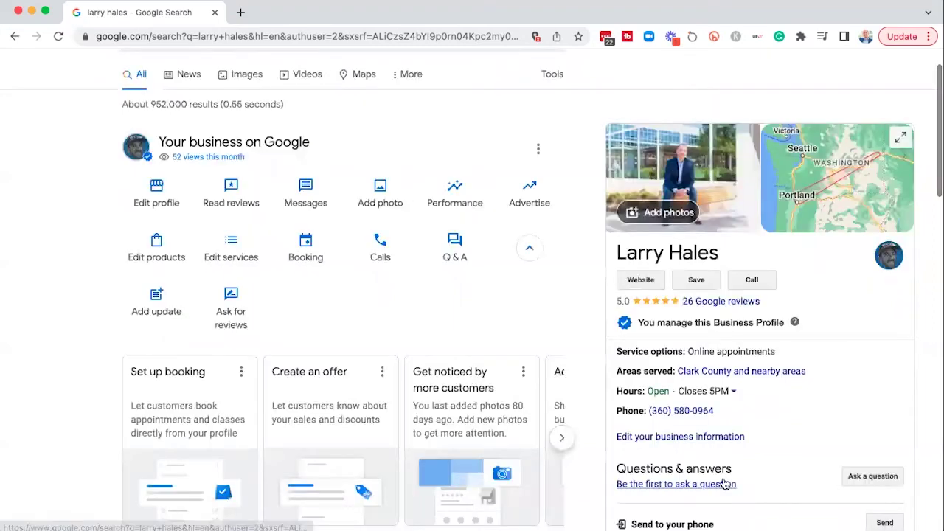
scroll(723, 483, "down", 5)
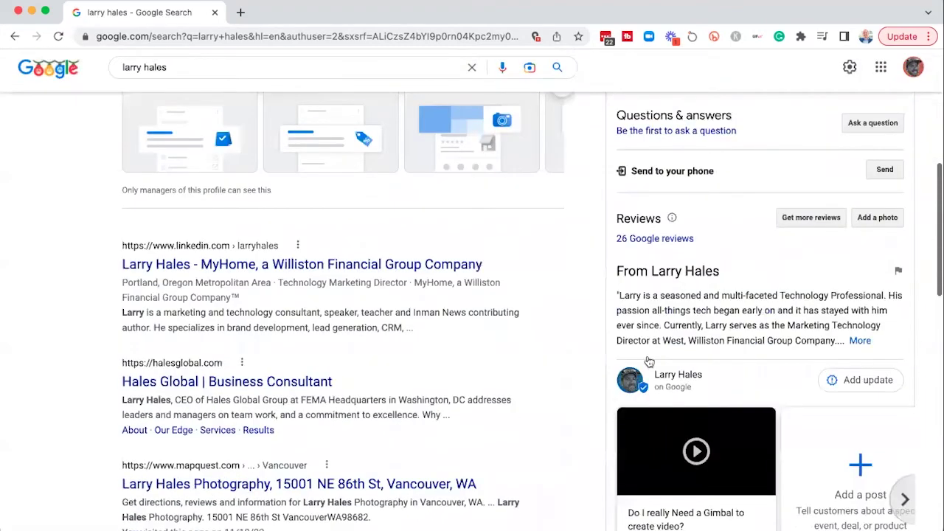
scroll(664, 431, "down", 2)
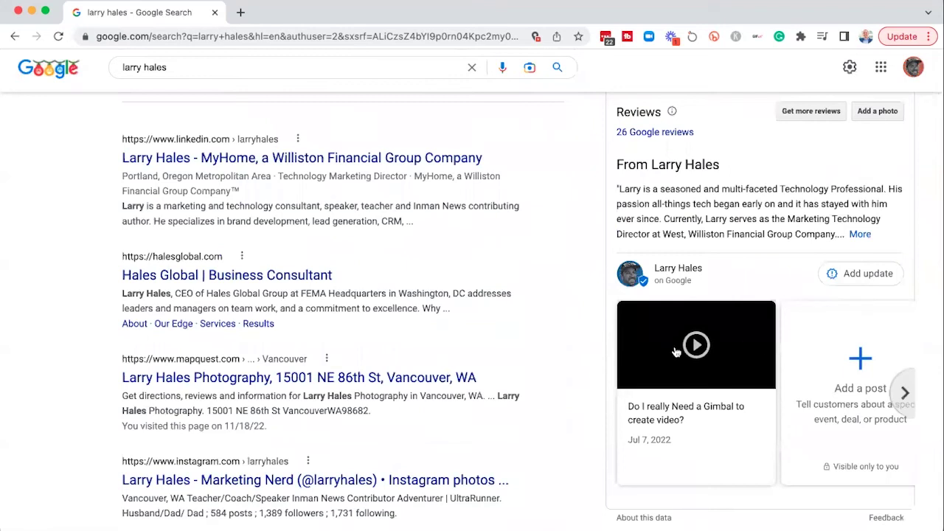
scroll(604, 330, "up", 10)
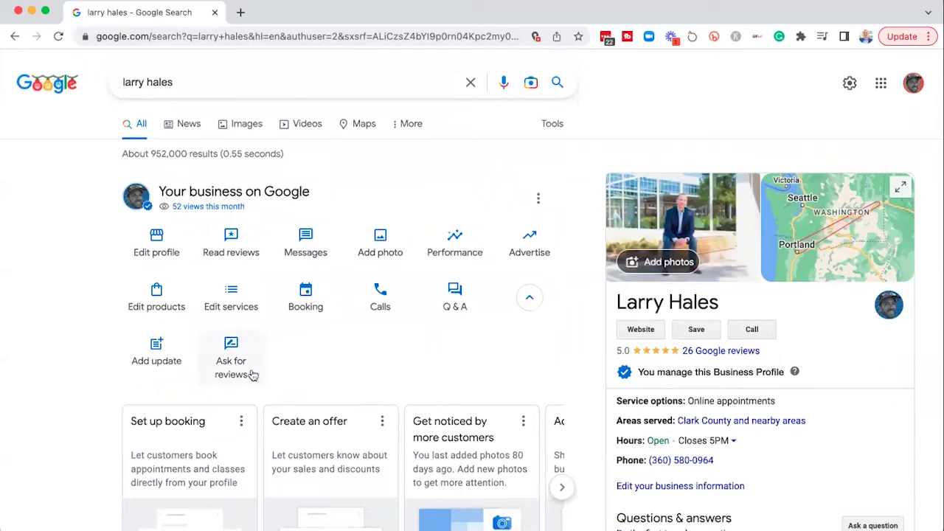
Copy the shareable review link from the Get more reviews dialog and close it.
left_click(229, 358)
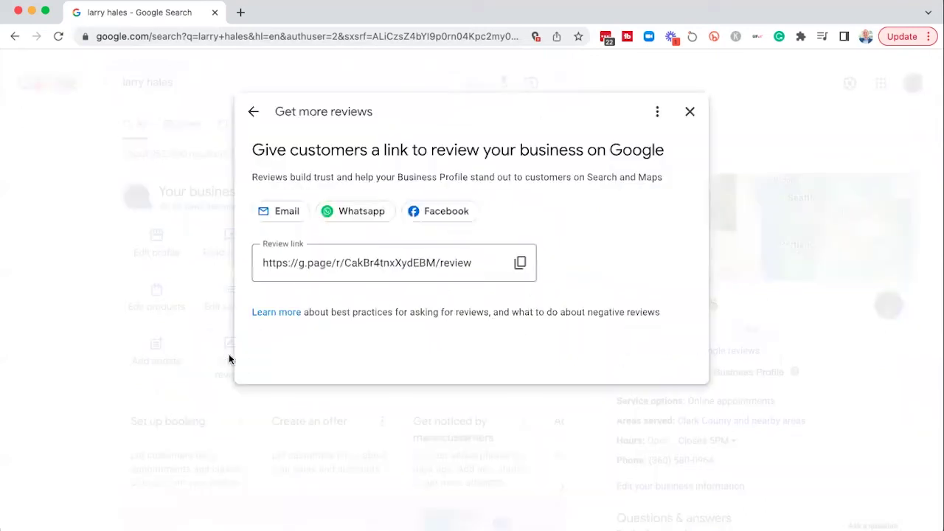
left_click(436, 264)
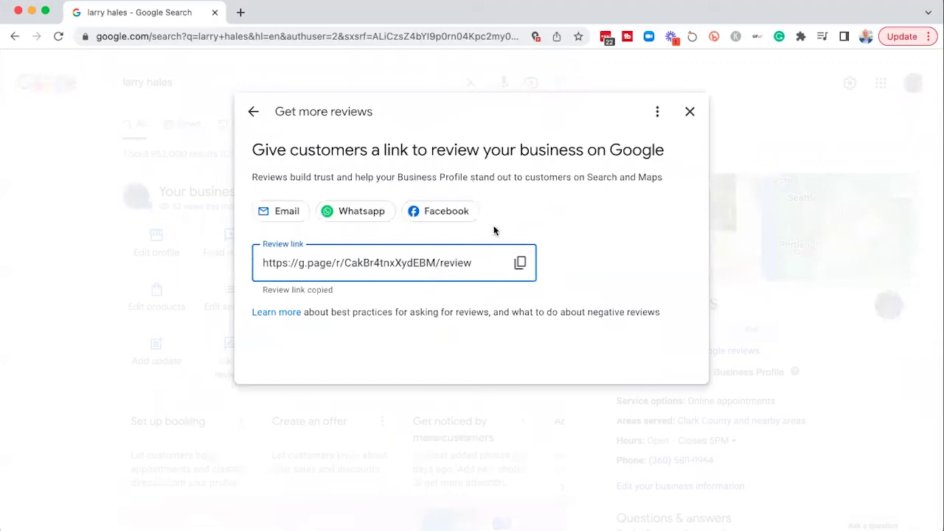
left_click(691, 112)
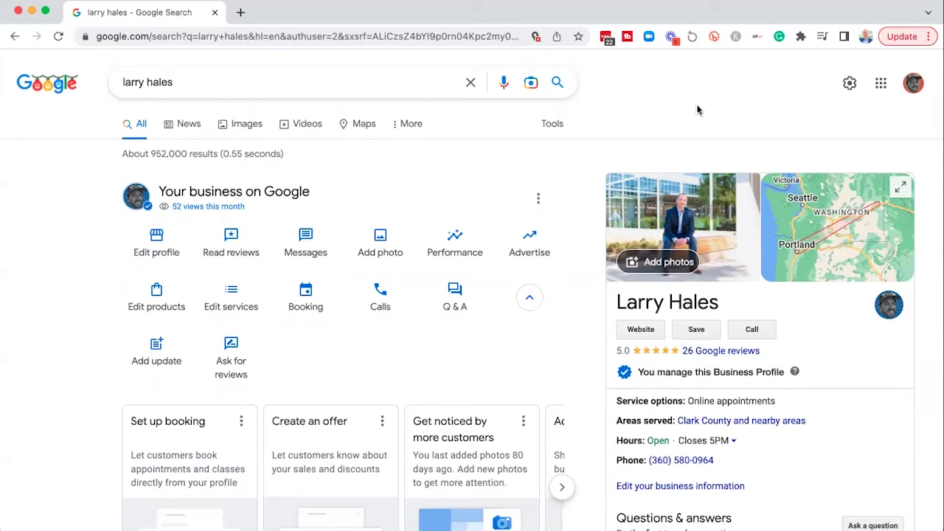
left_click(232, 353)
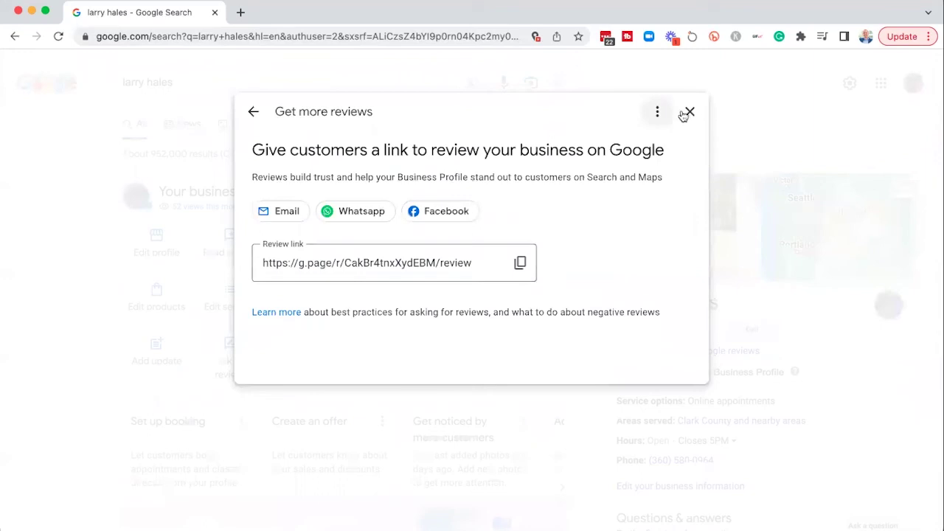
left_click(687, 112)
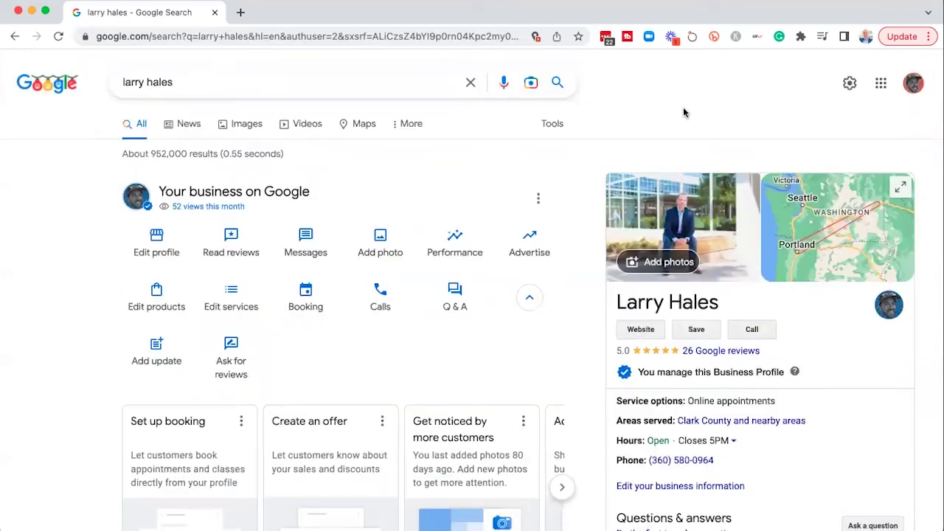
Open the business's Google Maps listing and copy its short share link.
left_click(828, 222)
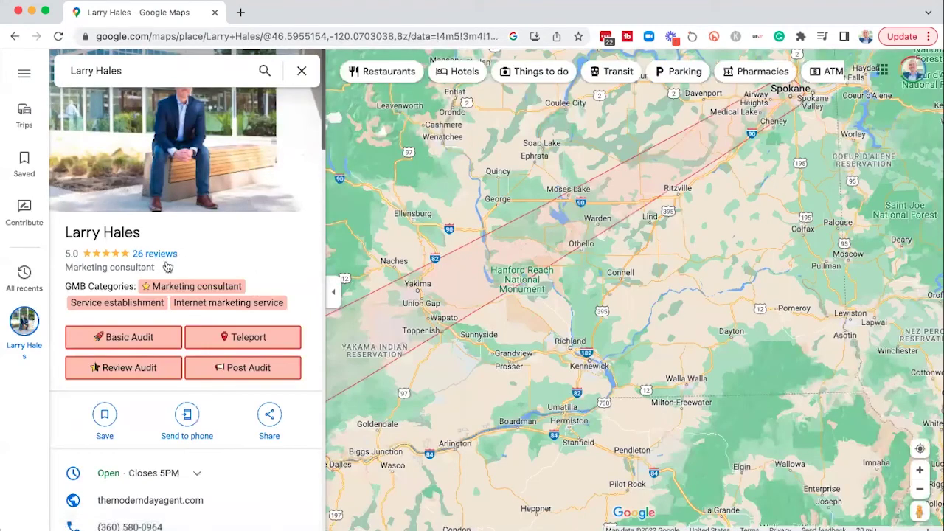
scroll(305, 342, "down", 3)
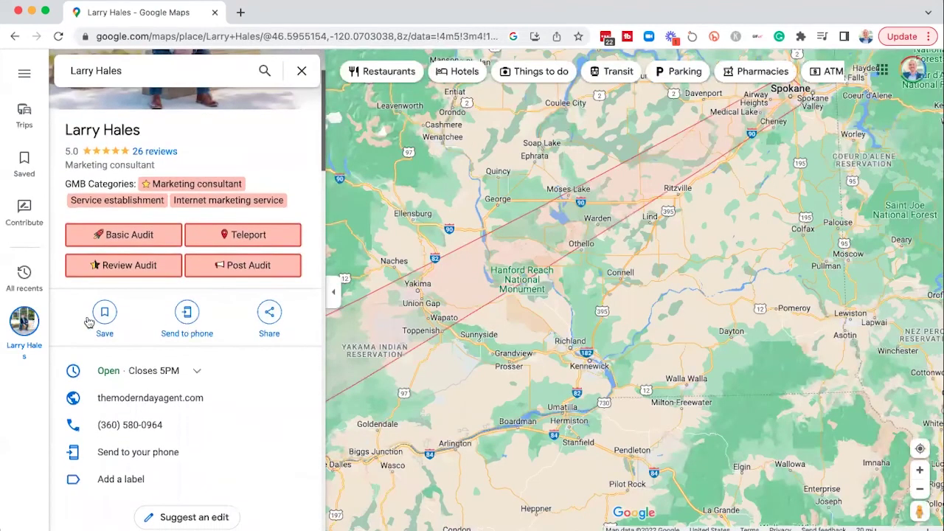
left_click(270, 314)
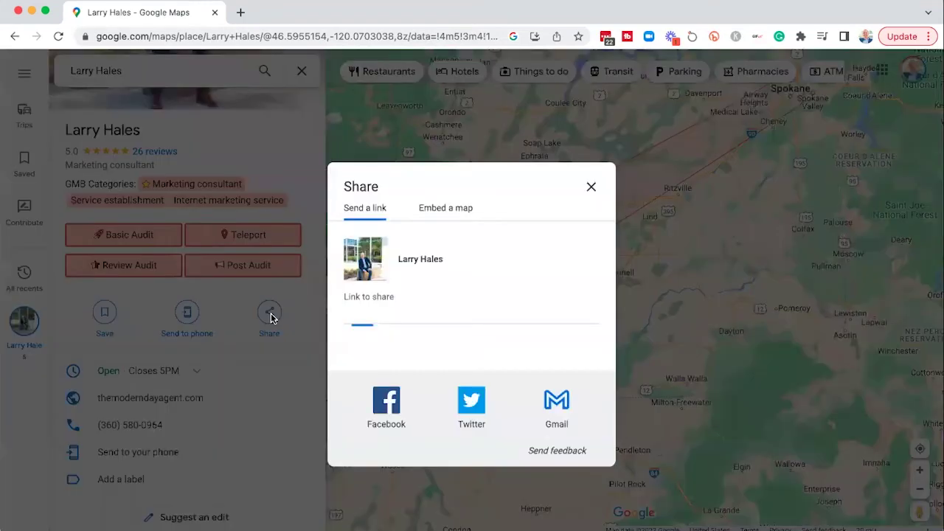
left_click(588, 319)
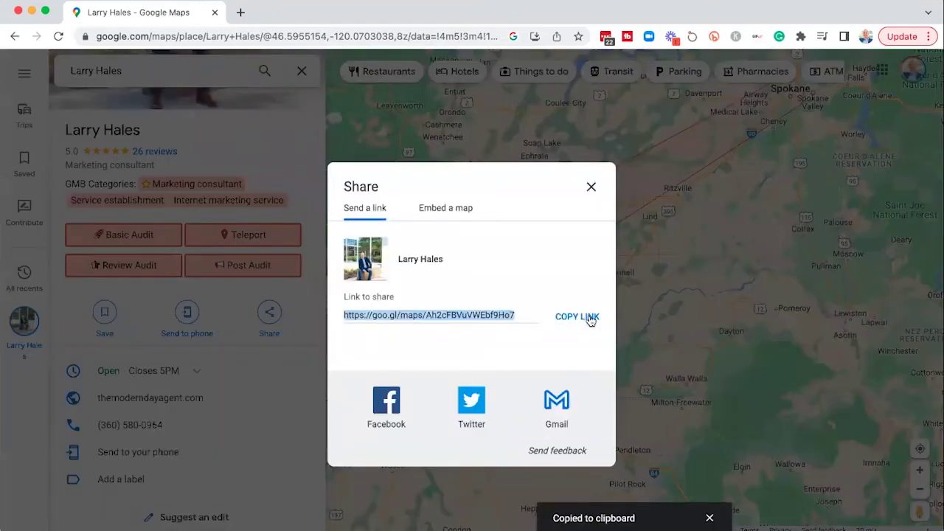
left_click(590, 187)
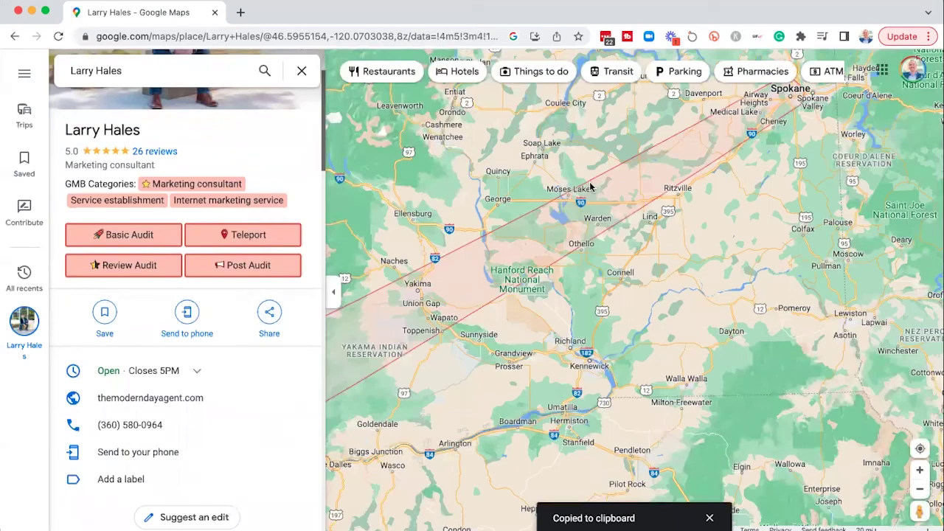
scroll(277, 173, "up", 3)
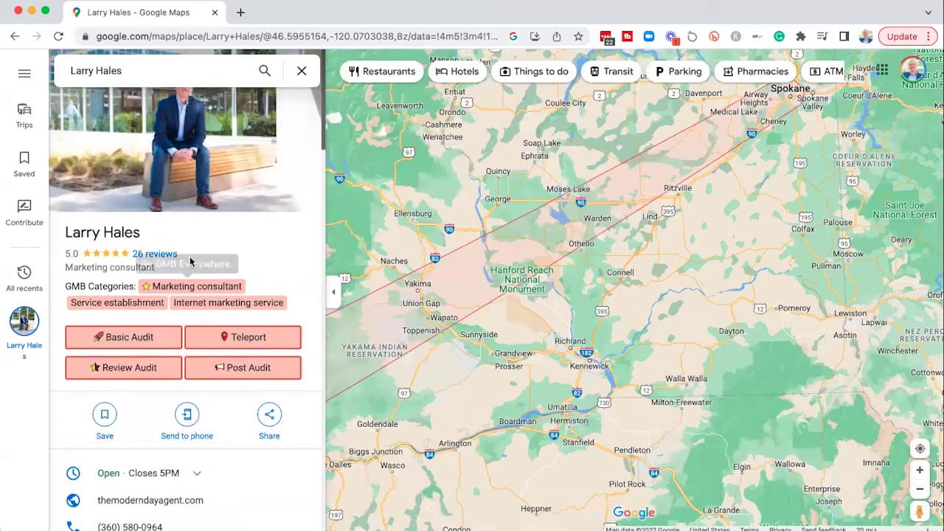
scroll(189, 258, "down", 1)
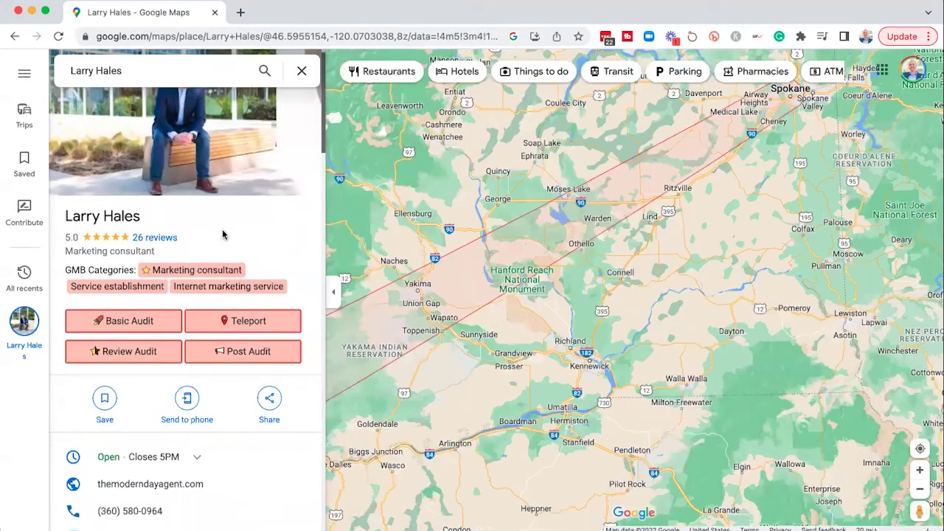
Browse the 26 Maps reviews, twice starting Write a review and cancelling without posting.
left_click(153, 238)
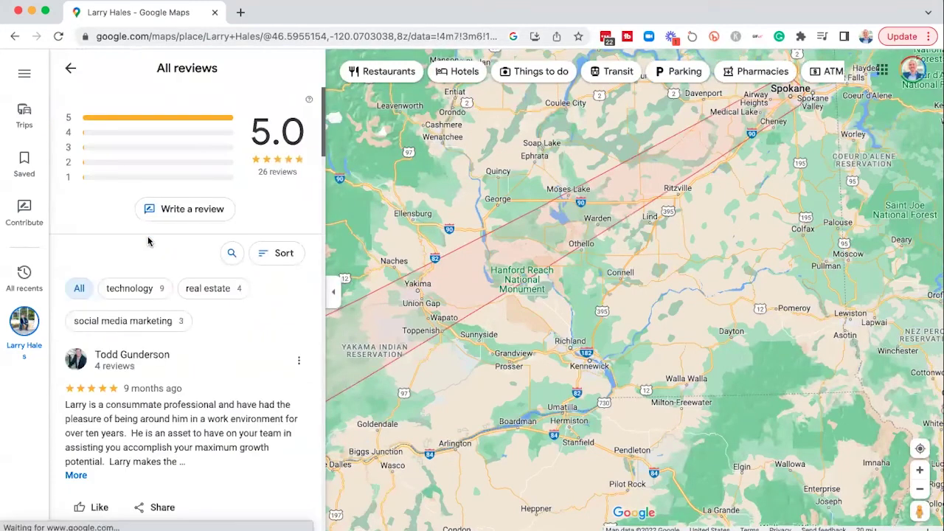
left_click(185, 211)
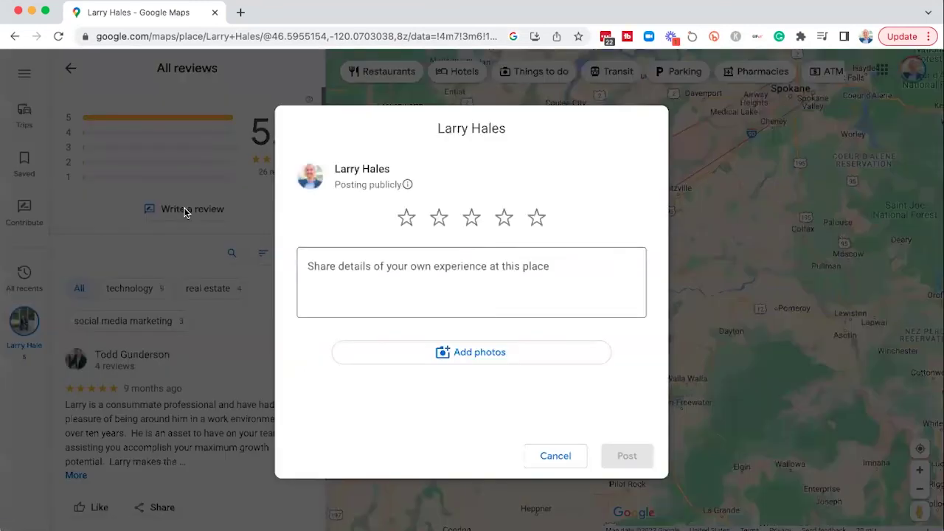
left_click(560, 453)
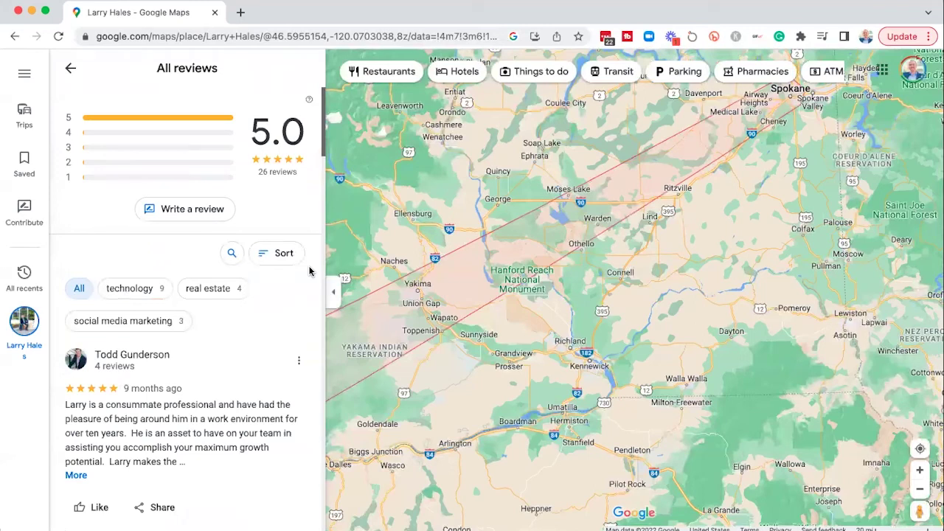
left_click(70, 68)
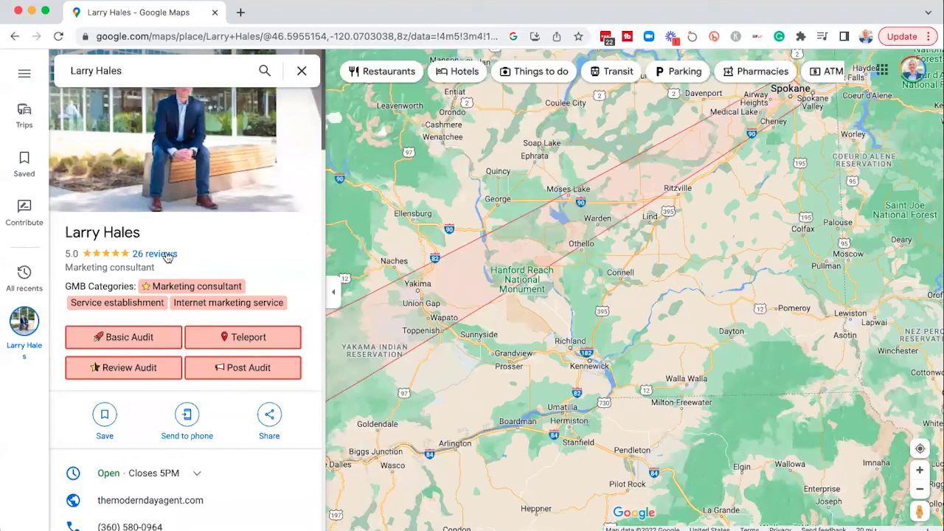
left_click(166, 255)
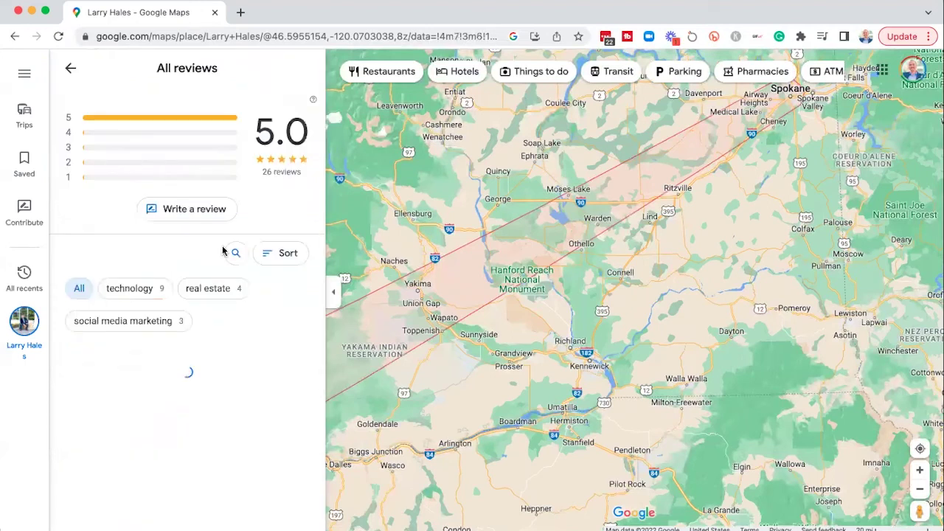
left_click(178, 208)
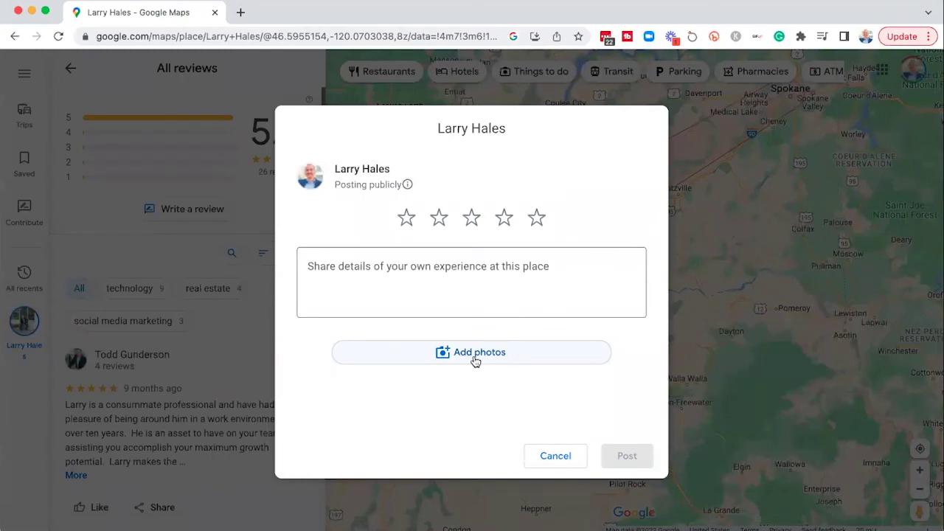
left_click(553, 457)
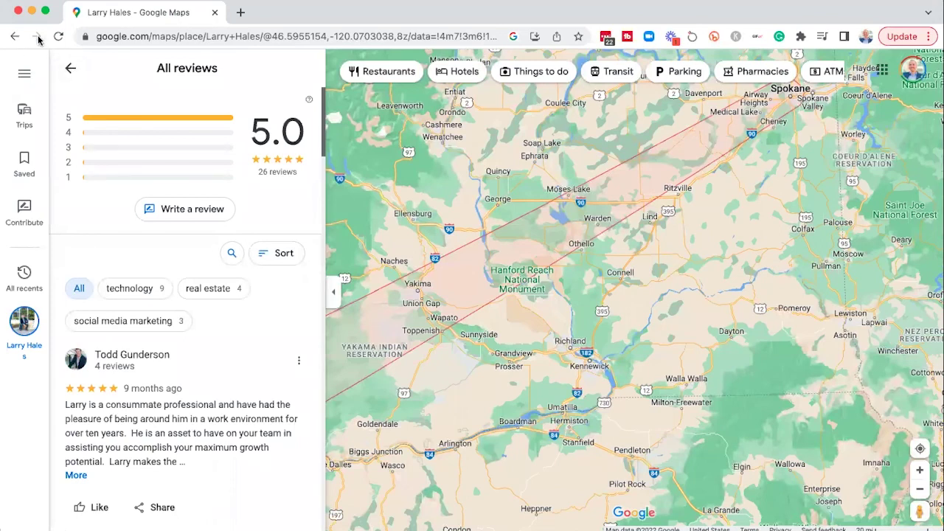
left_click(14, 36)
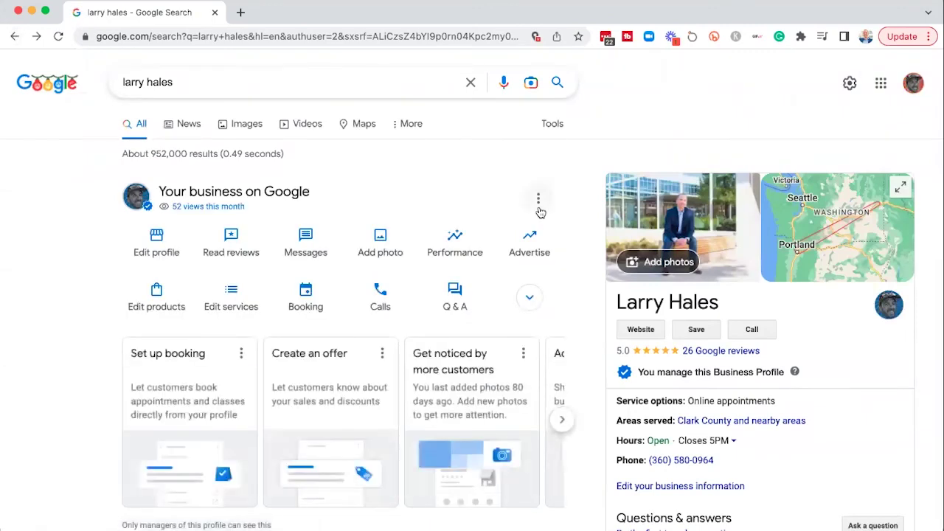
View the Managers list in Business Profile settings and open Add manager without inviting anyone.
left_click(539, 209)
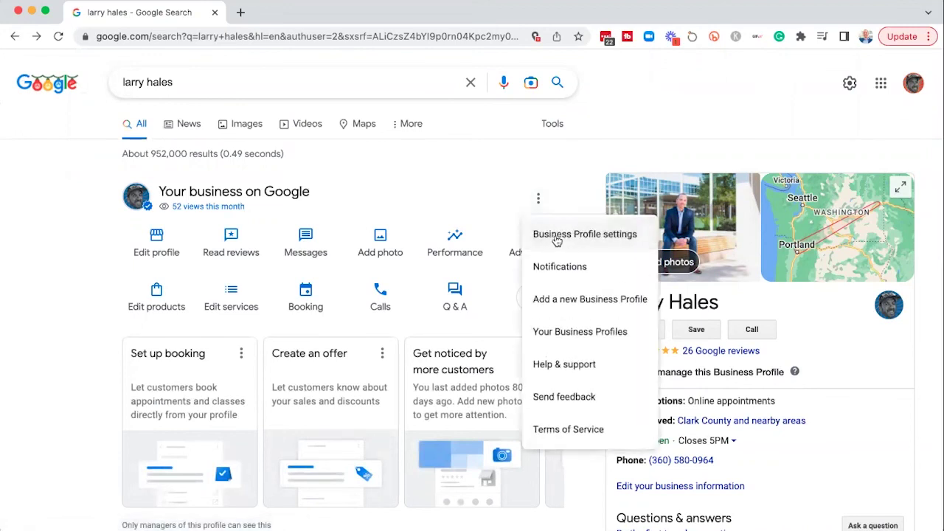
left_click(564, 235)
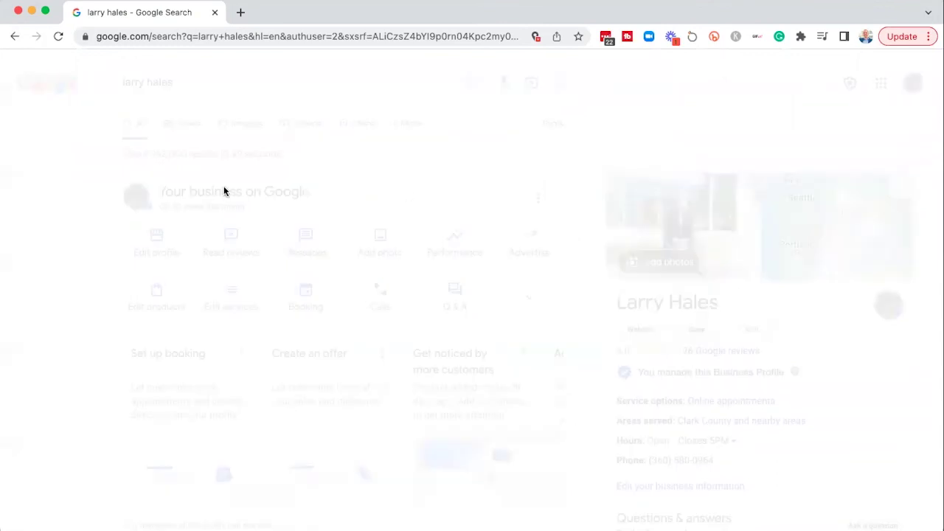
left_click(292, 156)
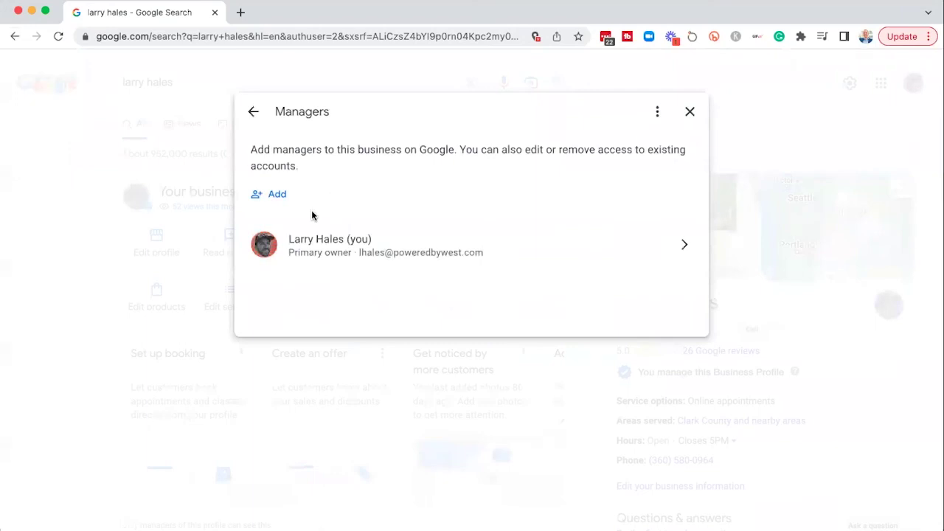
left_click(264, 194)
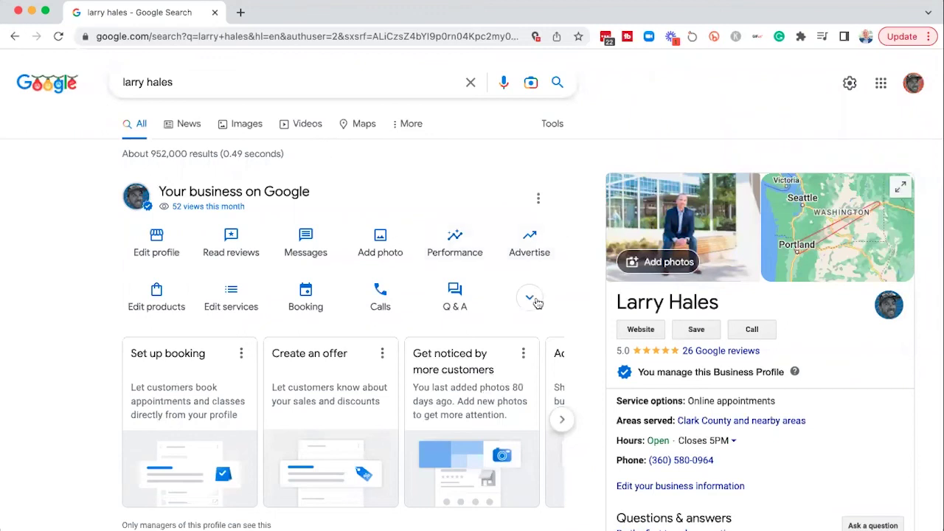
left_click(537, 198)
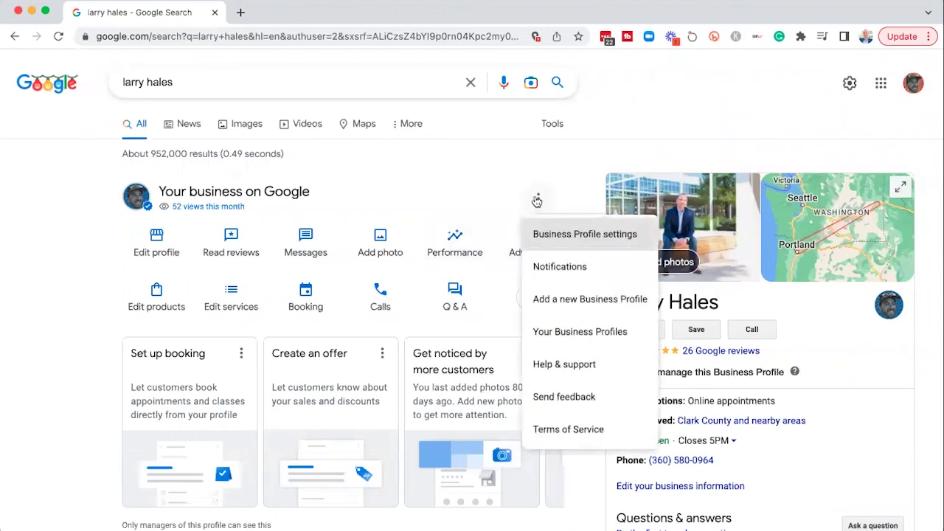